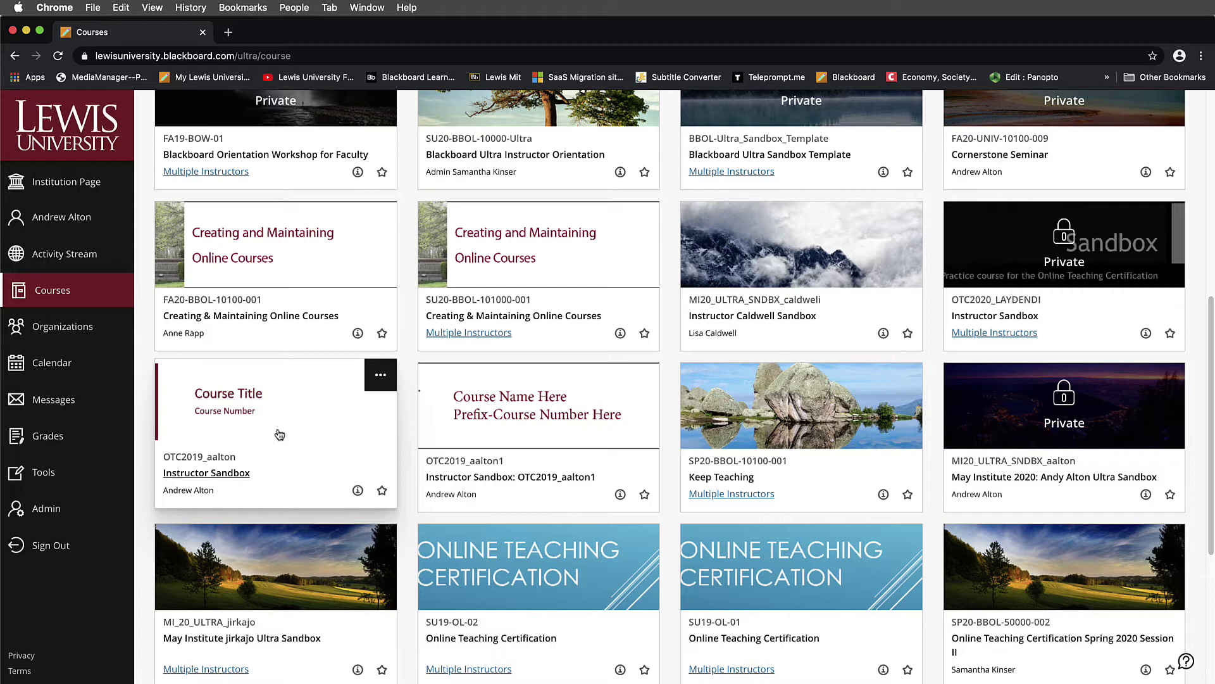
Step: Enter the Instructor Sandbox course and choose Course Application Tool from its course menu
{"action": "left_click", "coordinate": [279, 434]}
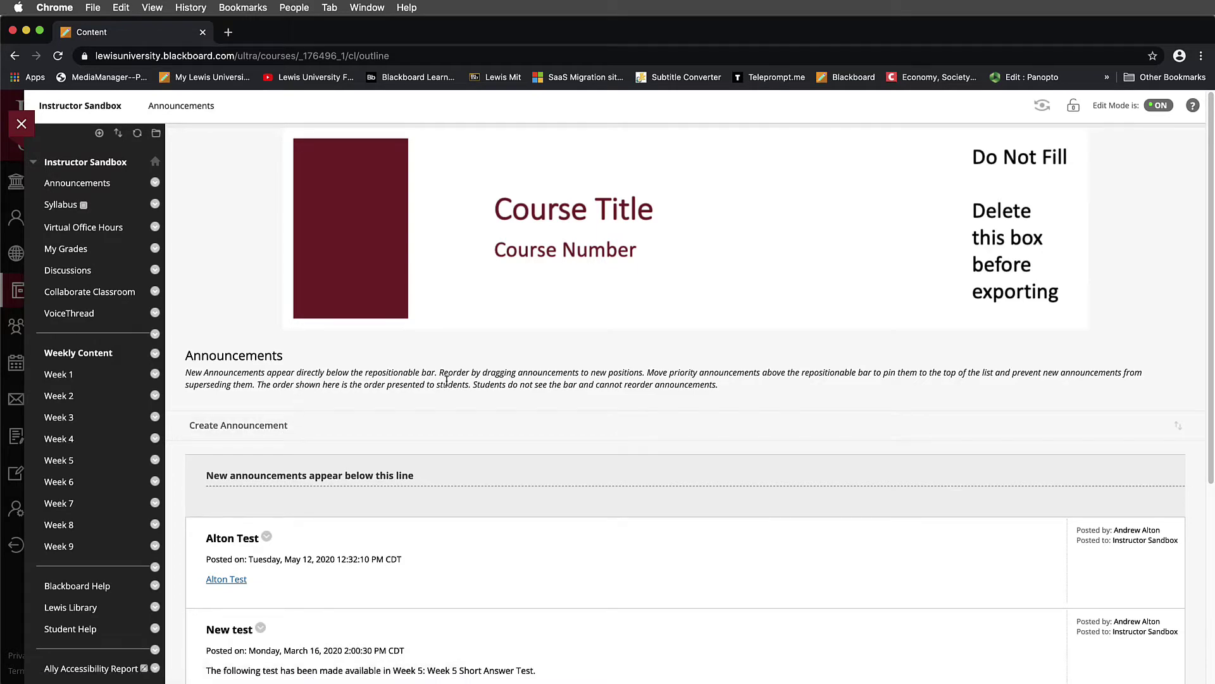
{"action": "scroll", "coordinate": [446, 380], "scroll_direction": "down", "scroll_amount": 1}
{"action": "scroll", "coordinate": [446, 379], "scroll_direction": "down", "scroll_amount": 5}
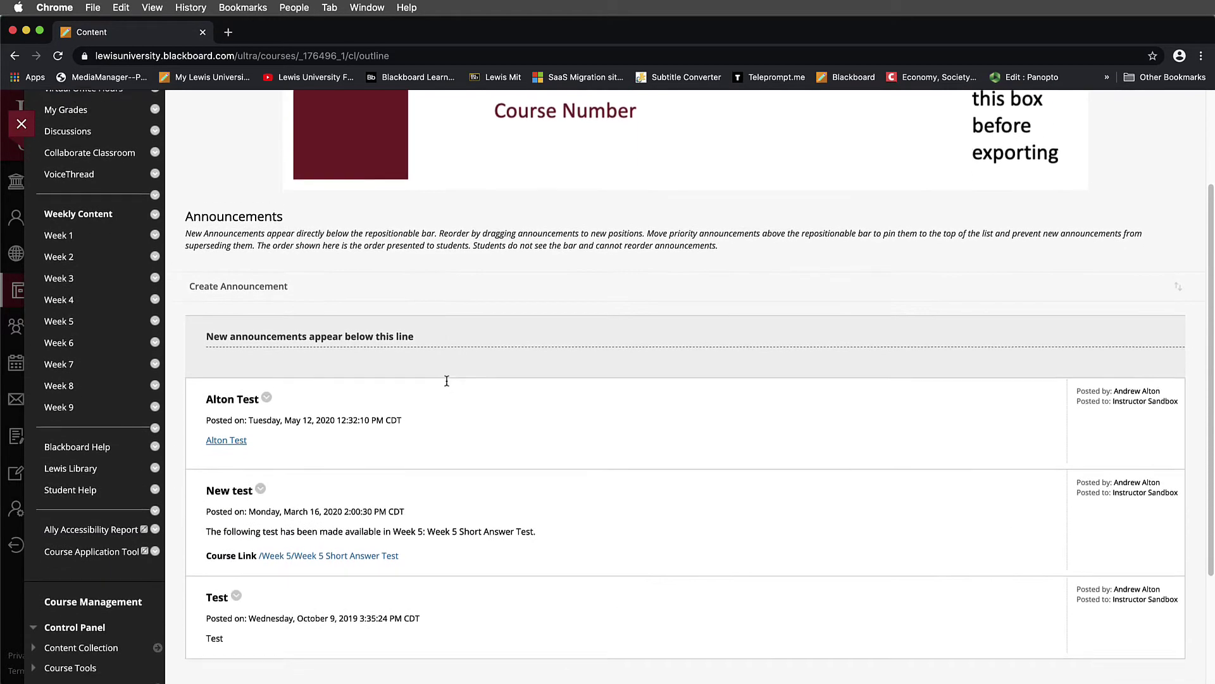
{"action": "scroll", "coordinate": [97, 229], "scroll_direction": "down", "scroll_amount": 4}
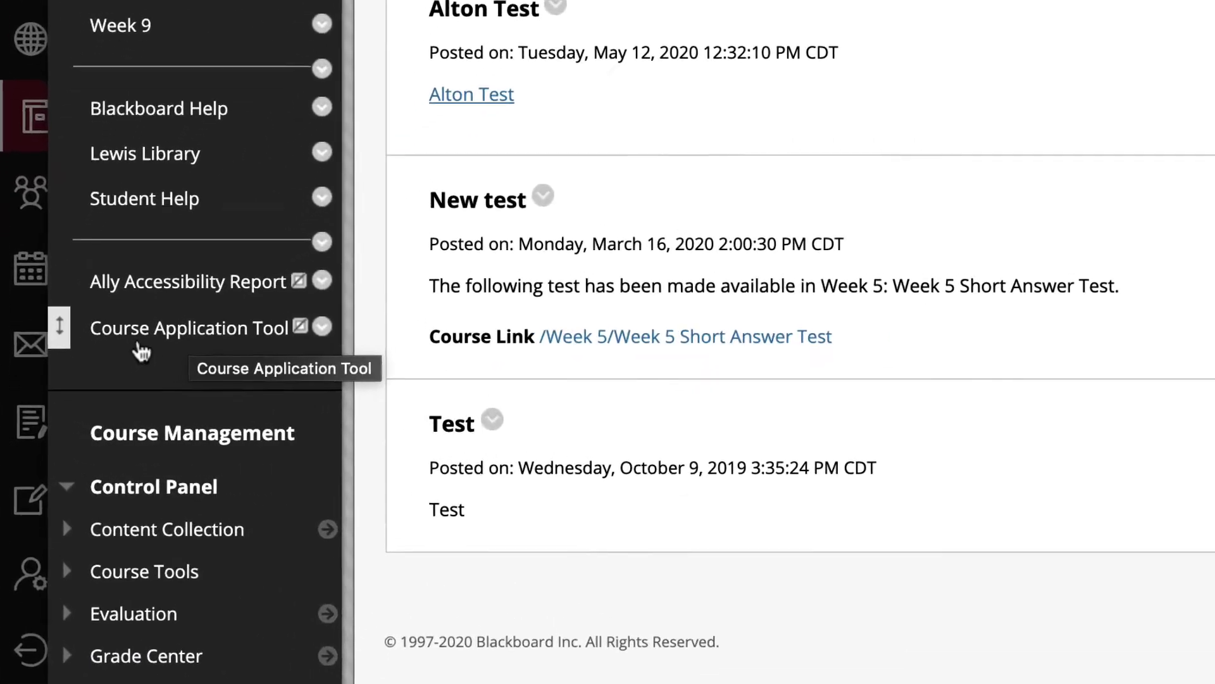
{"action": "left_click", "coordinate": [253, 311]}
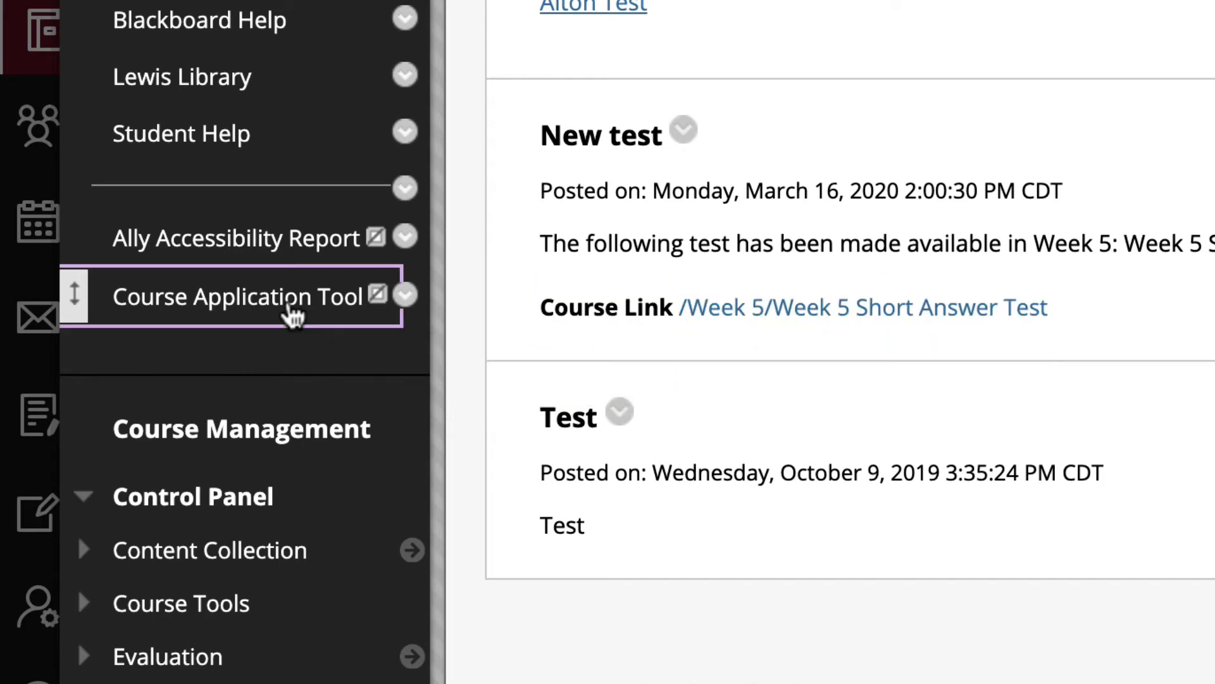
Step: Load Panopto Content showing the Instructor Sandbox folder's 'Example 2' and 'Example Video' videos
{"action": "left_click", "coordinate": [291, 298]}
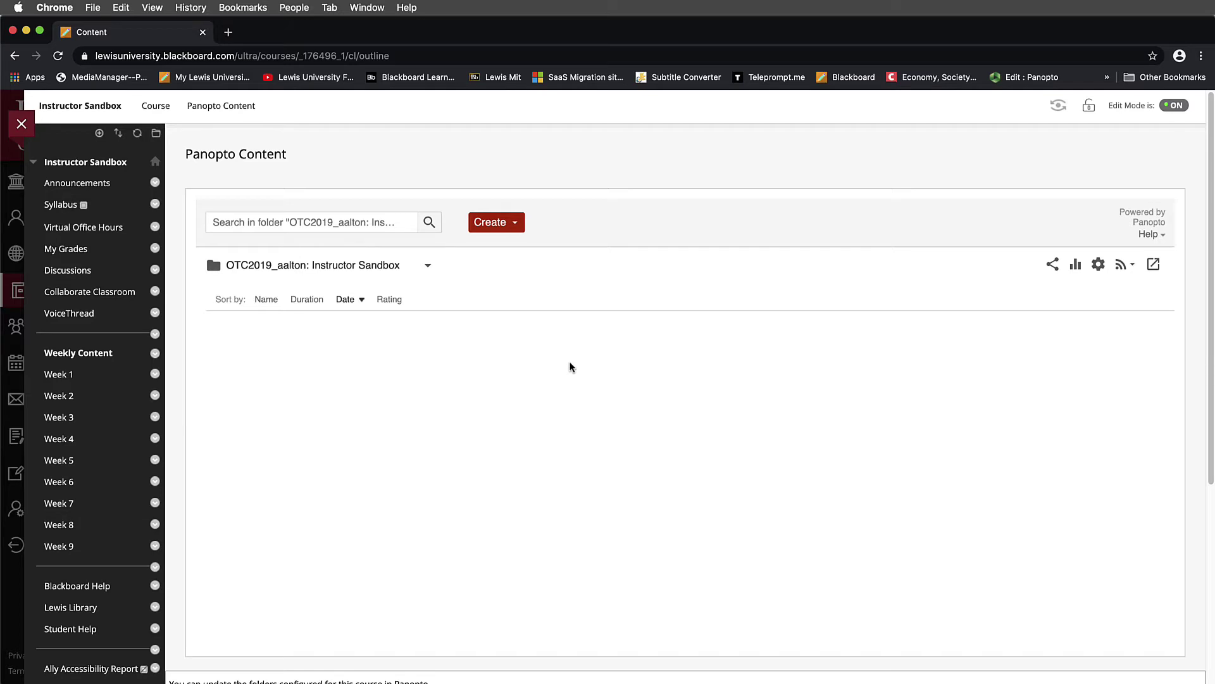
{"action": "mouse_move", "coordinate": [572, 364]}
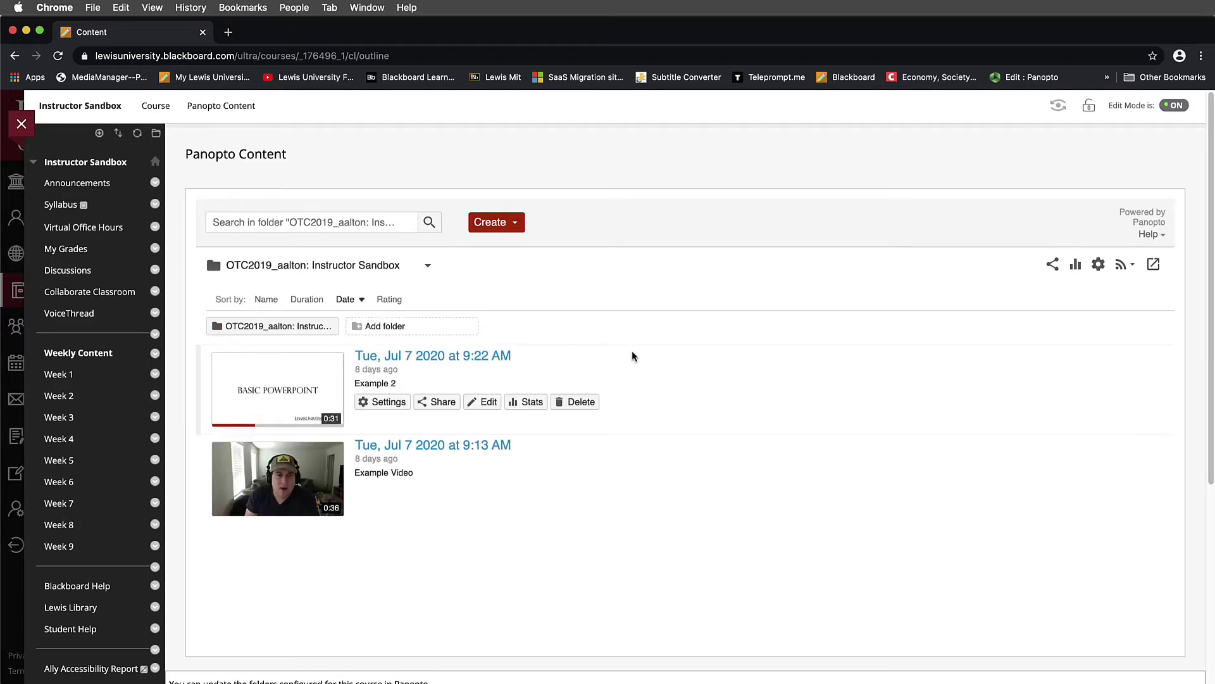
{"action": "scroll", "coordinate": [660, 354], "scroll_direction": "down", "scroll_amount": 5}
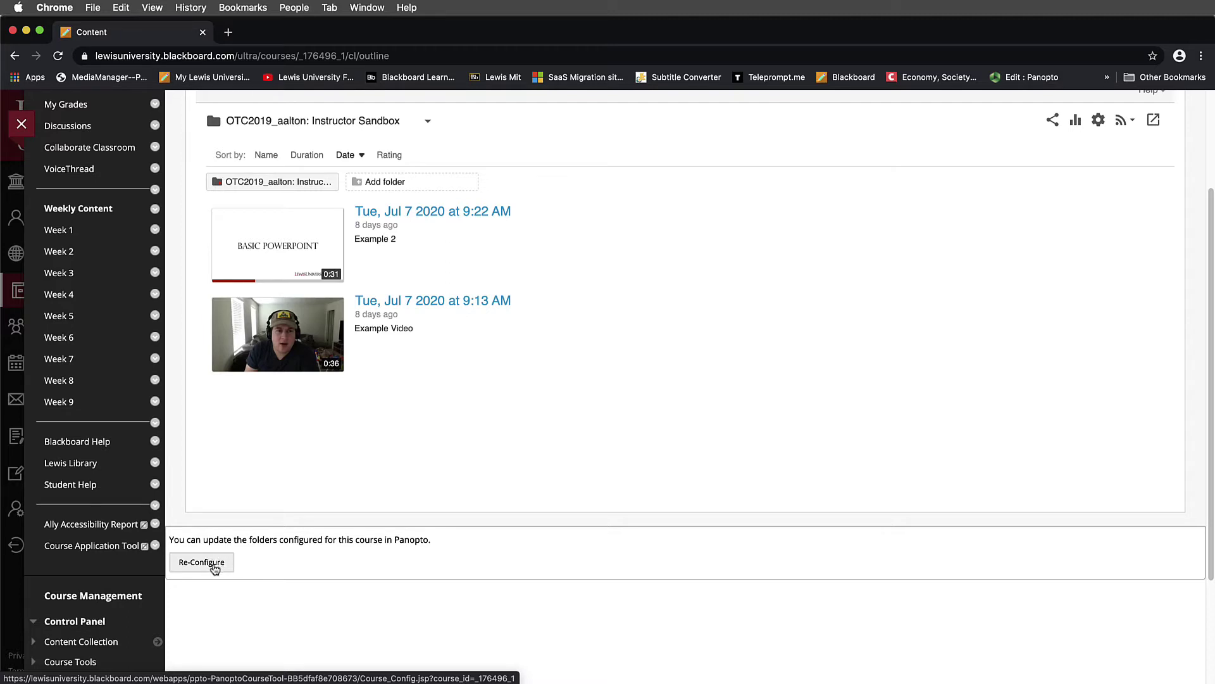
Step: Open Re-Configure and review Available Folders, with OTC2019_aalton: Instructor Sandbox selected
{"action": "left_click", "coordinate": [214, 569]}
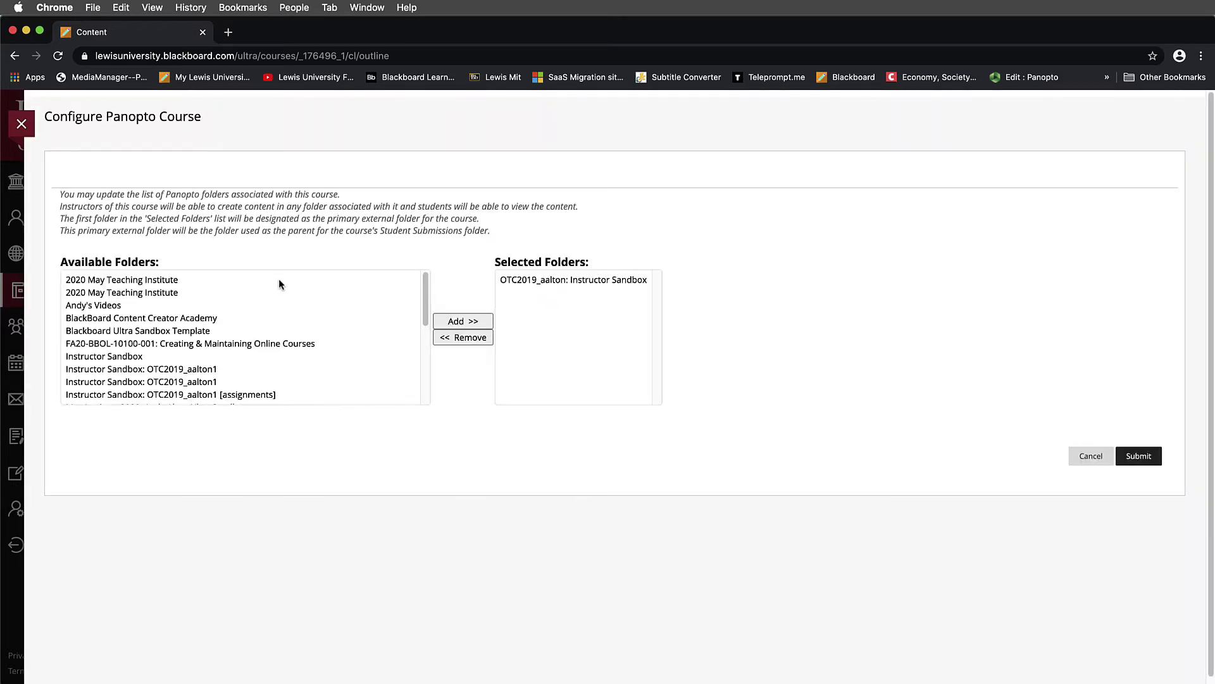
{"action": "scroll", "coordinate": [295, 280], "scroll_direction": "down", "scroll_amount": 5}
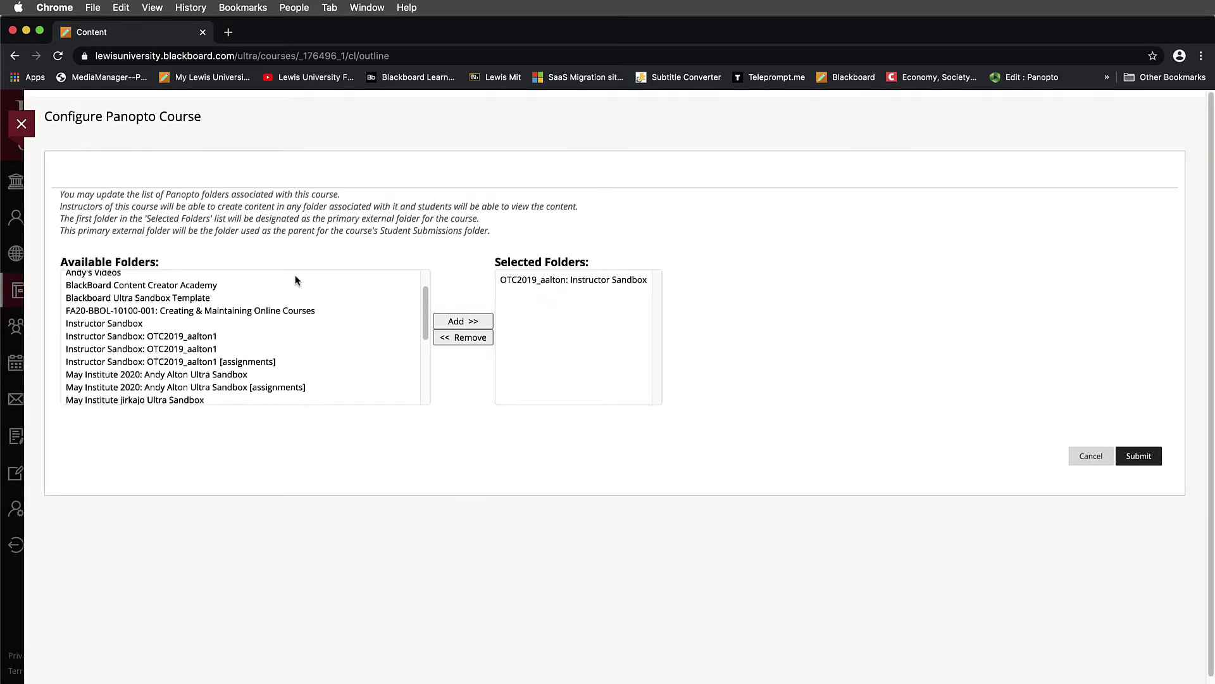
{"action": "scroll", "coordinate": [295, 279], "scroll_direction": "down", "scroll_amount": 2}
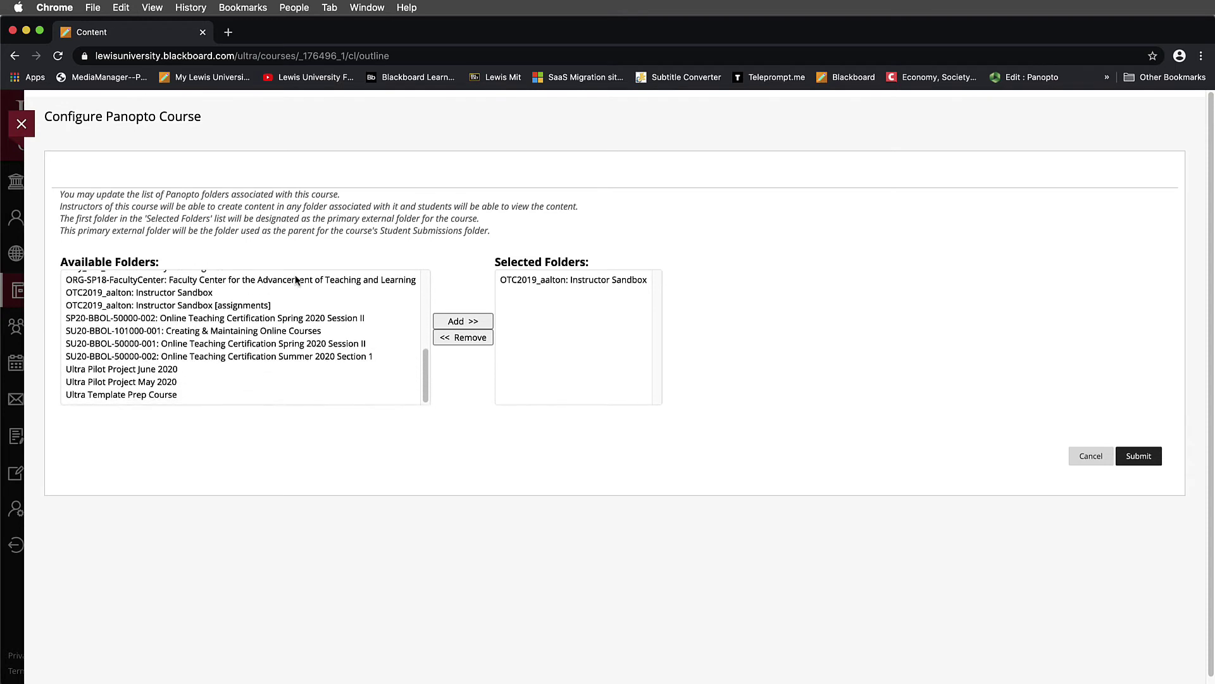
{"action": "scroll", "coordinate": [295, 280], "scroll_direction": "up", "scroll_amount": 6}
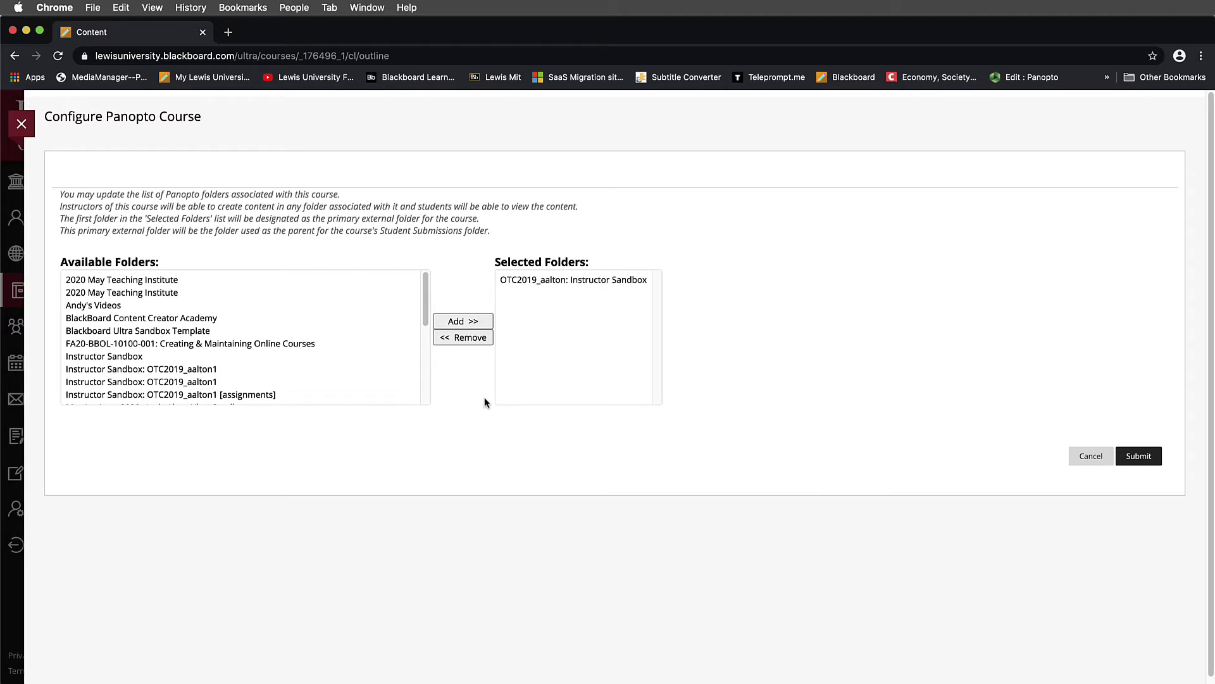
Step: Cancel the configuration and check the folder dropdown, keeping the Instructor Sandbox folder
{"action": "left_click", "coordinate": [1088, 461]}
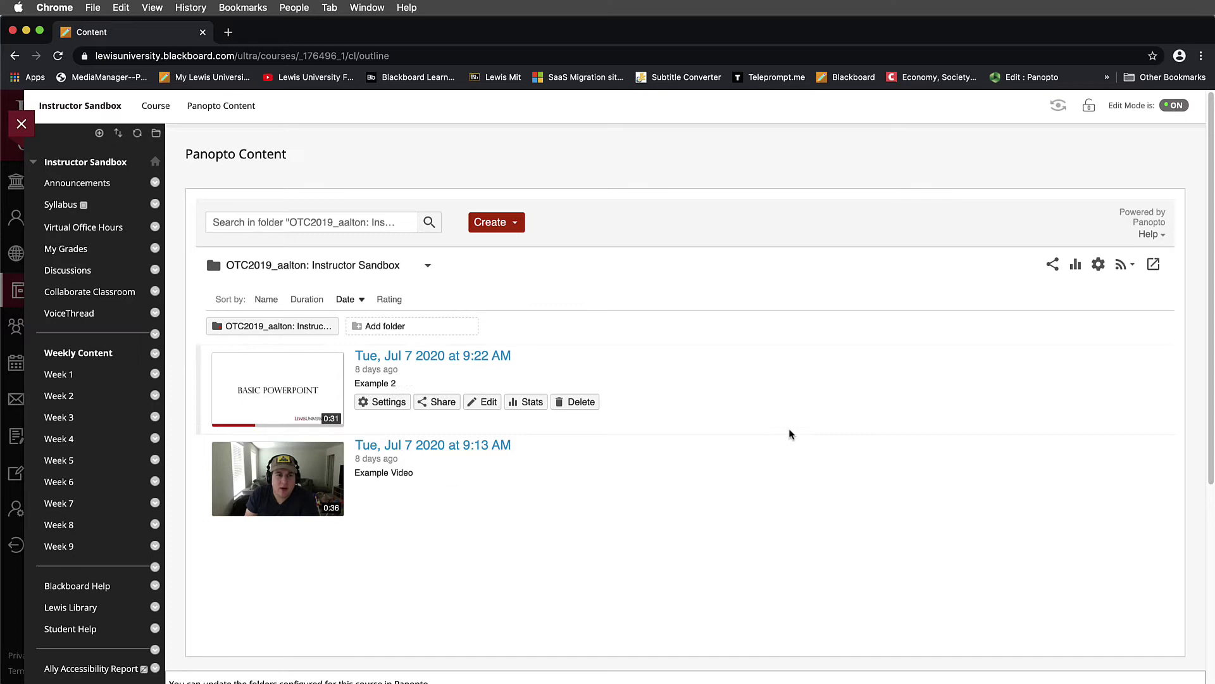
{"action": "left_click", "coordinate": [428, 267]}
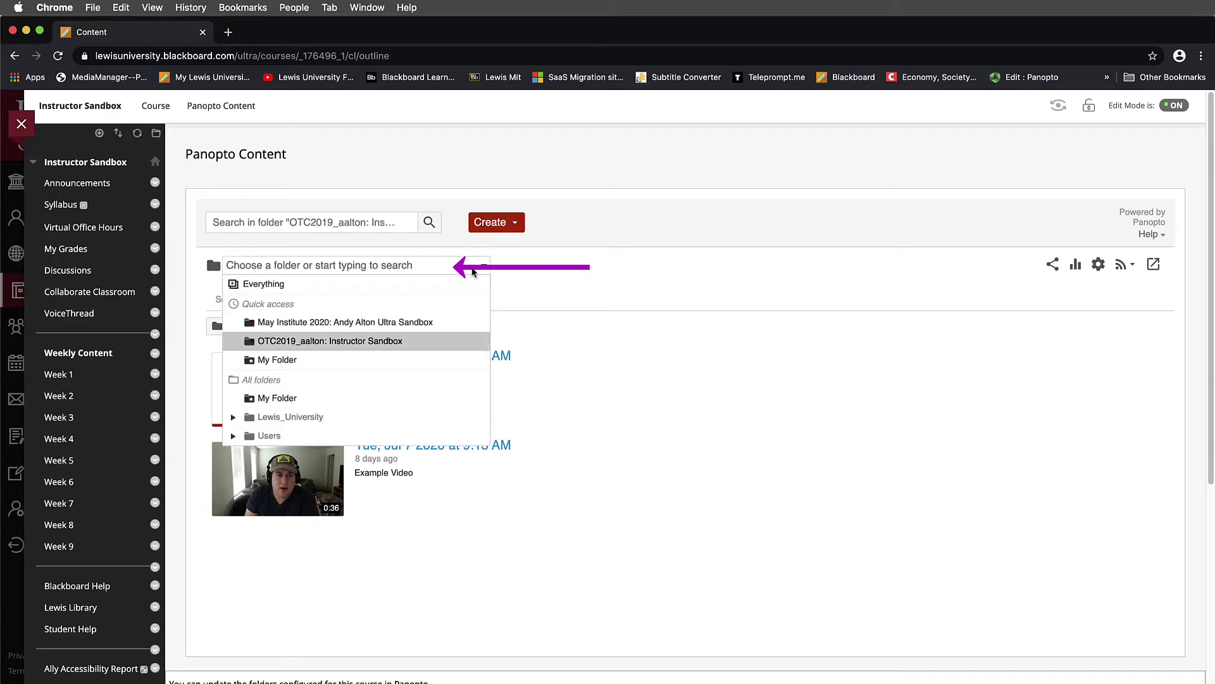
{"action": "left_click", "coordinate": [428, 266]}
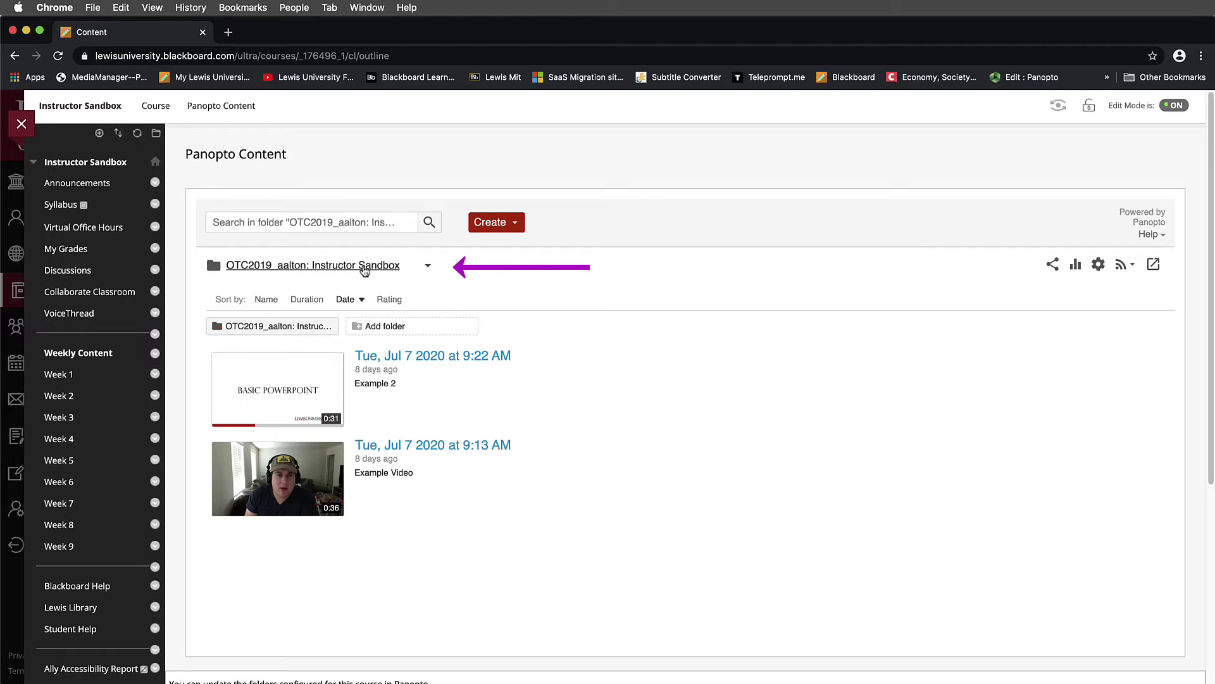
{"action": "left_click", "coordinate": [427, 265]}
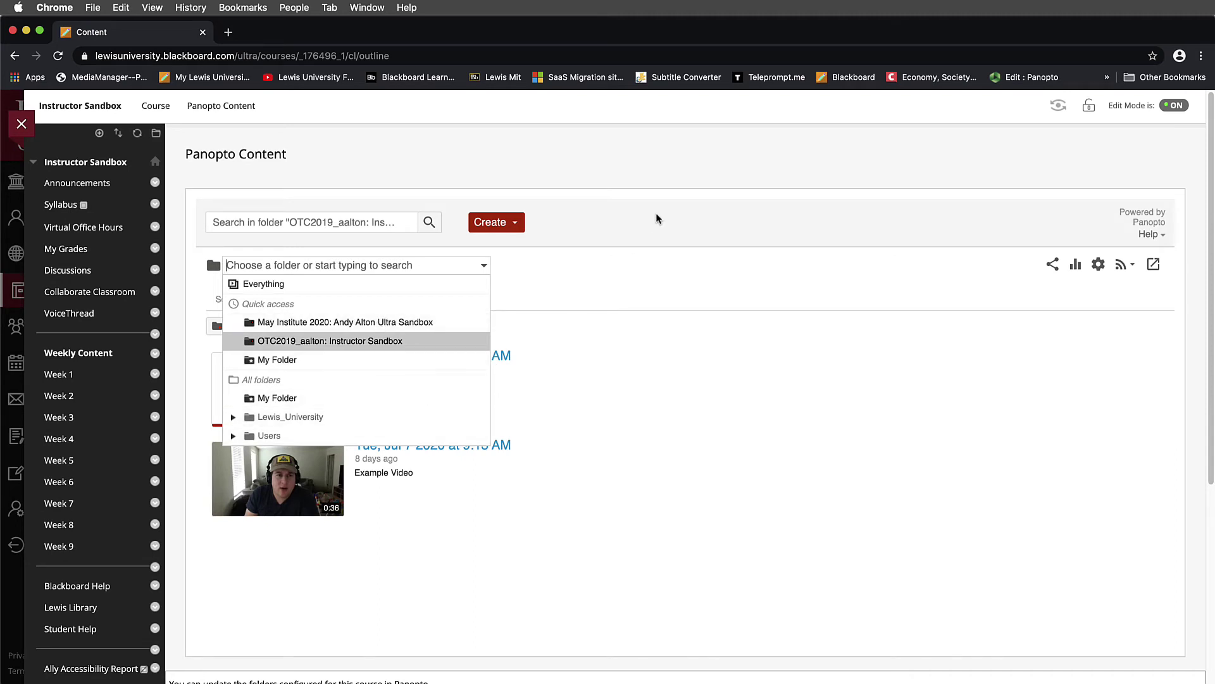
{"action": "left_click", "coordinate": [661, 231]}
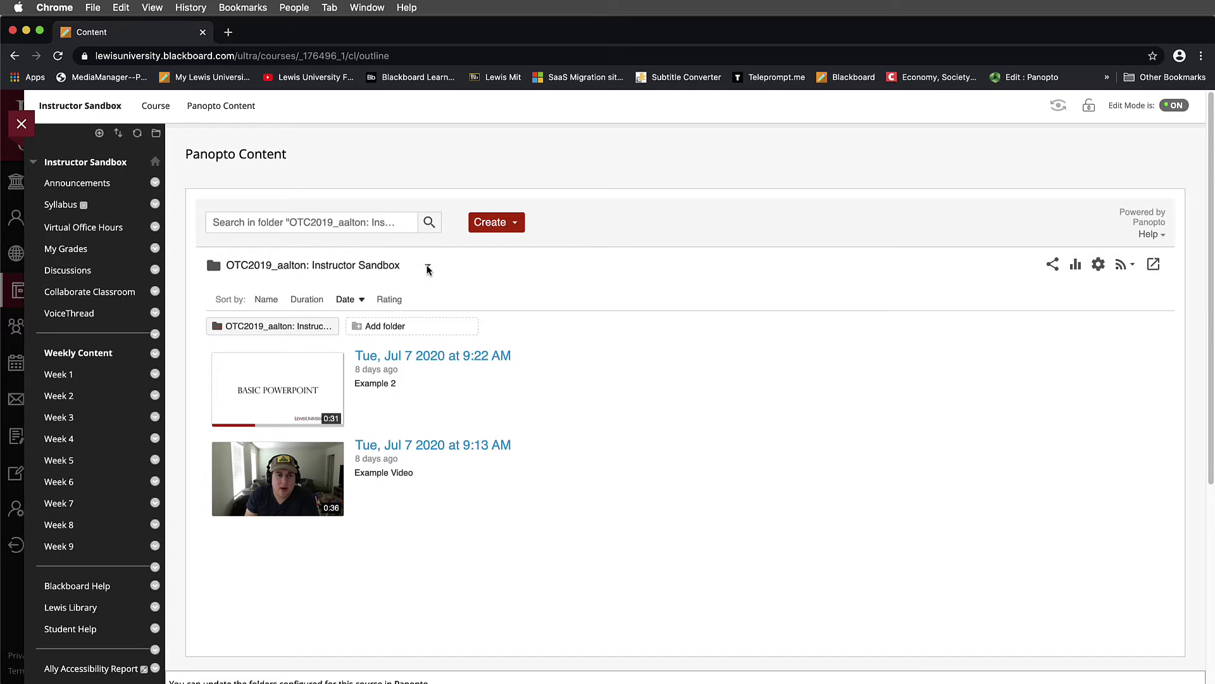
{"action": "mouse_move", "coordinate": [423, 358]}
{"action": "scroll", "coordinate": [420, 363], "scroll_direction": "down", "scroll_amount": 1}
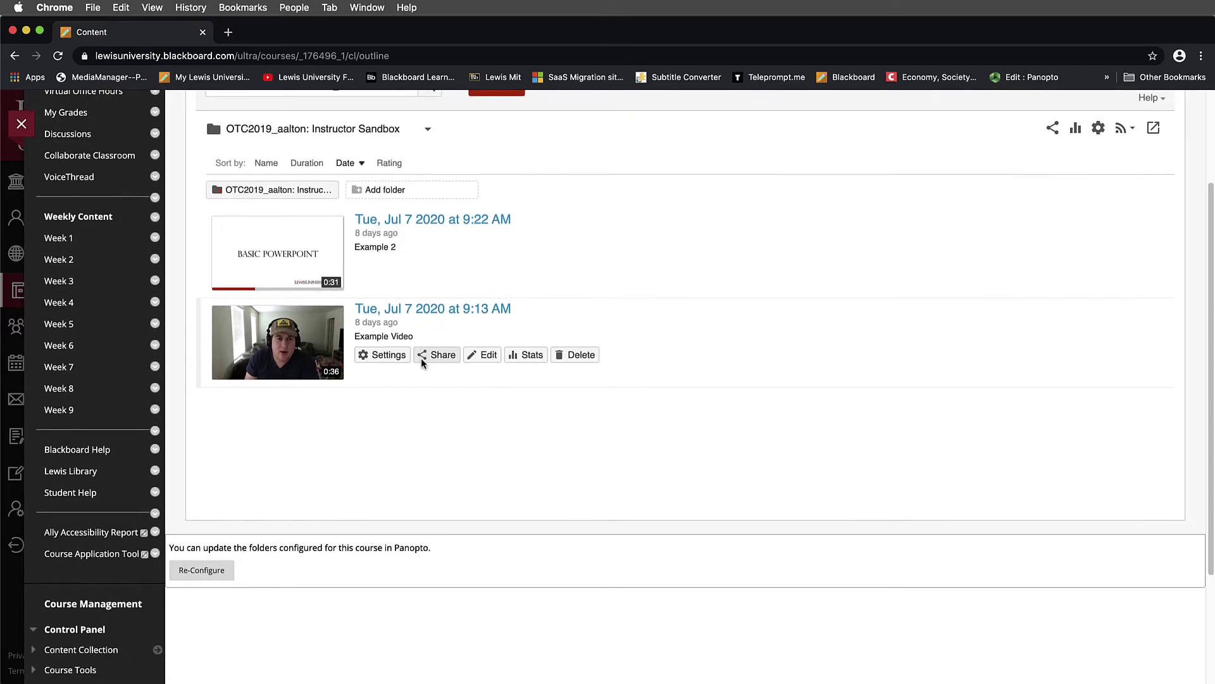
{"action": "scroll", "coordinate": [420, 358], "scroll_direction": "up", "scroll_amount": 5}
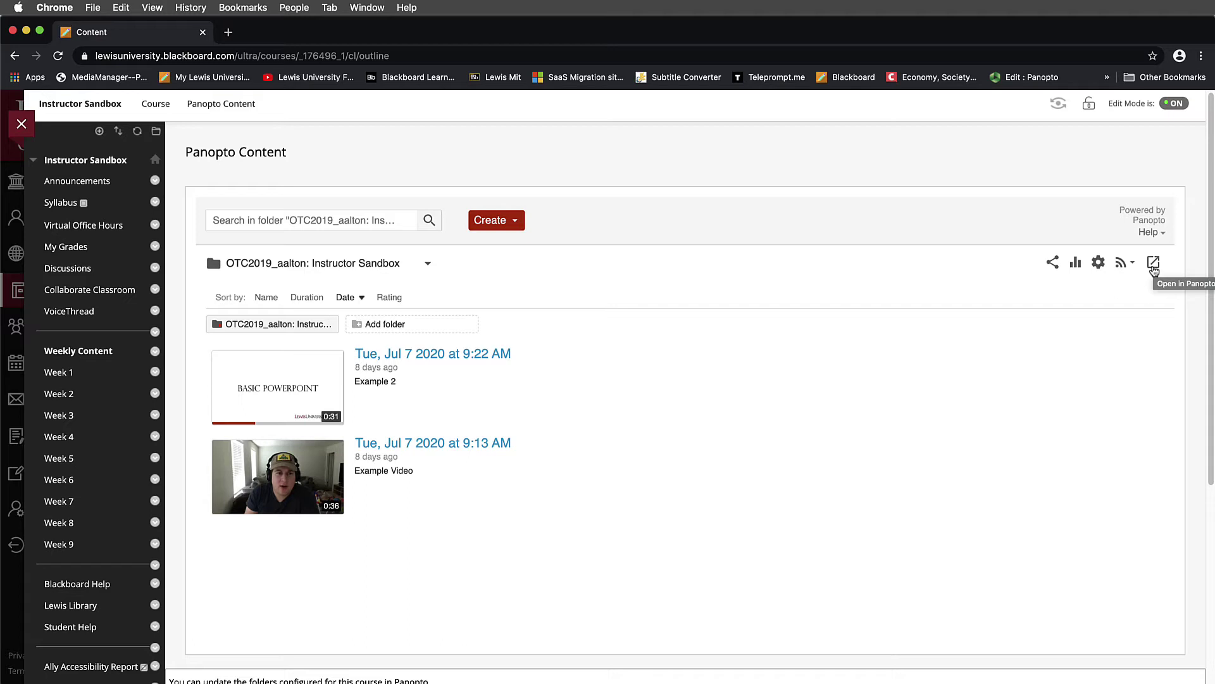
Step: Open the folder in a separate Panopto tab and view Home and My Folder
{"action": "left_click", "coordinate": [1154, 268]}
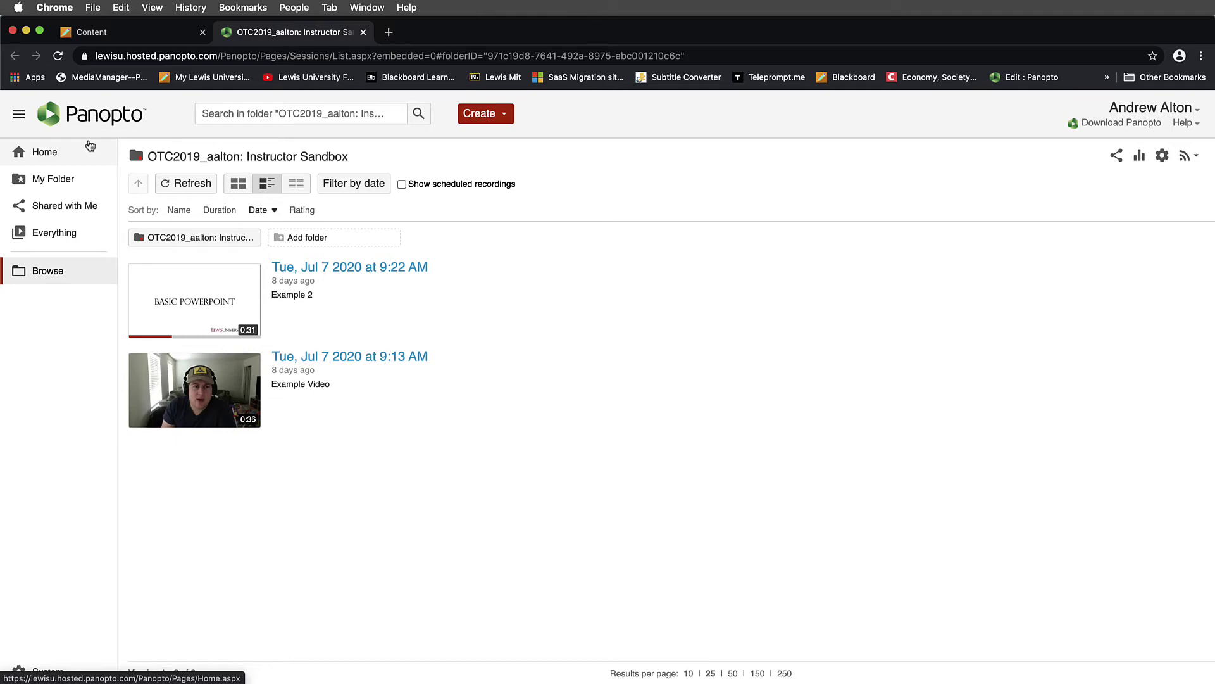
{"action": "left_click", "coordinate": [64, 158]}
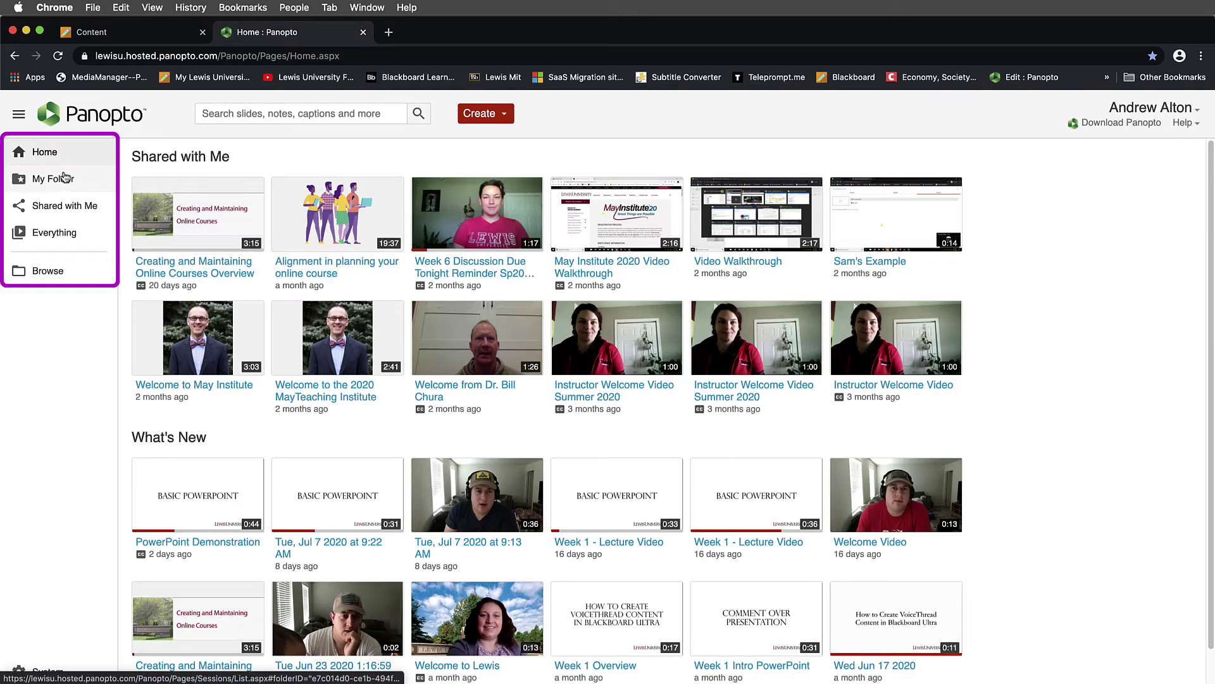
{"action": "left_click", "coordinate": [64, 177]}
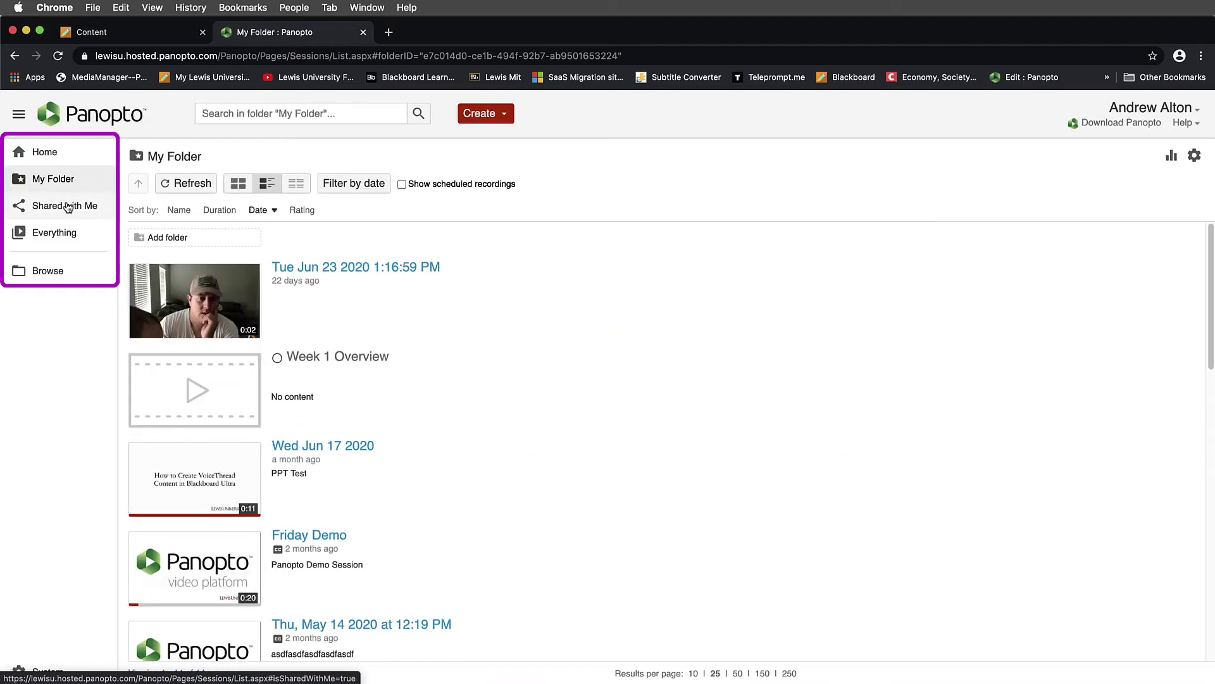
Step: Browse Shared with Me, Everything and the Browse panel, ending on the Everything list
{"action": "left_click", "coordinate": [67, 206]}
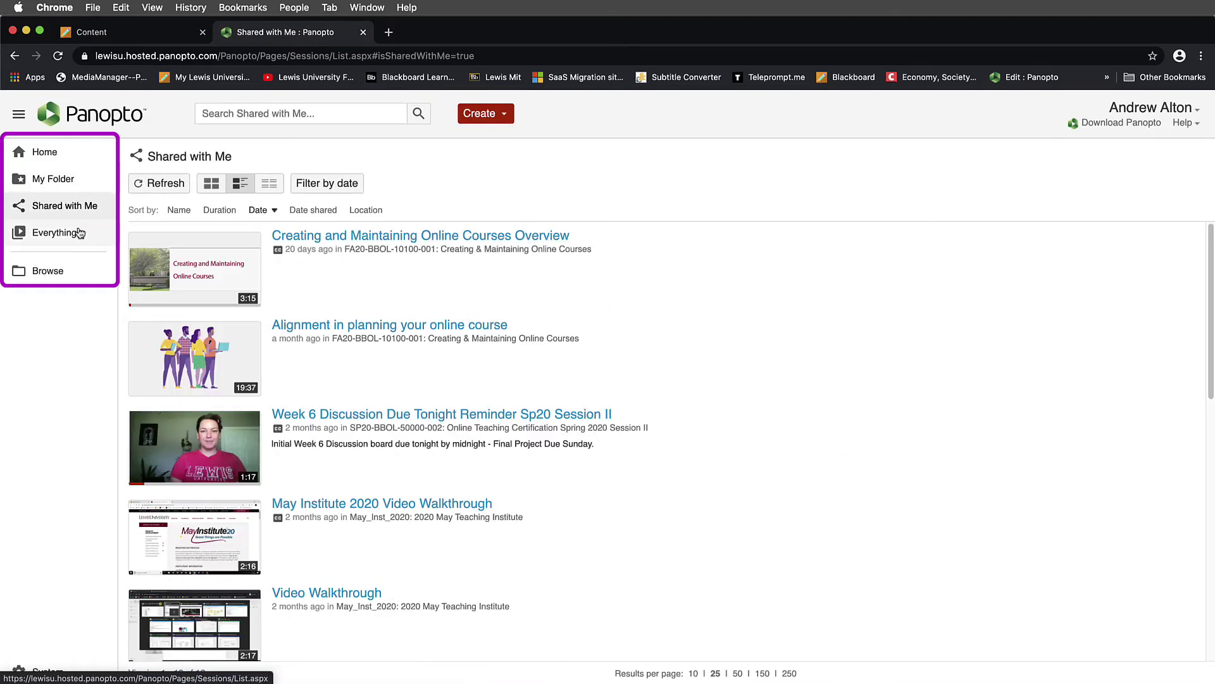
{"action": "left_click", "coordinate": [79, 233]}
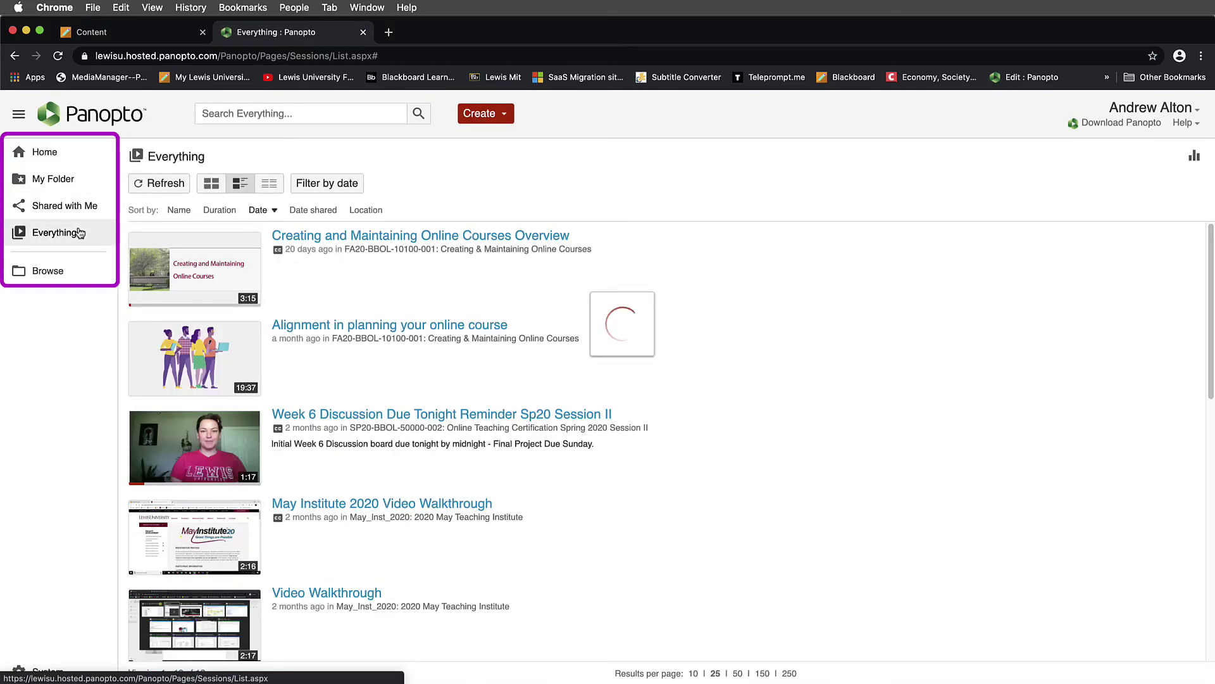
{"action": "left_click", "coordinate": [85, 274]}
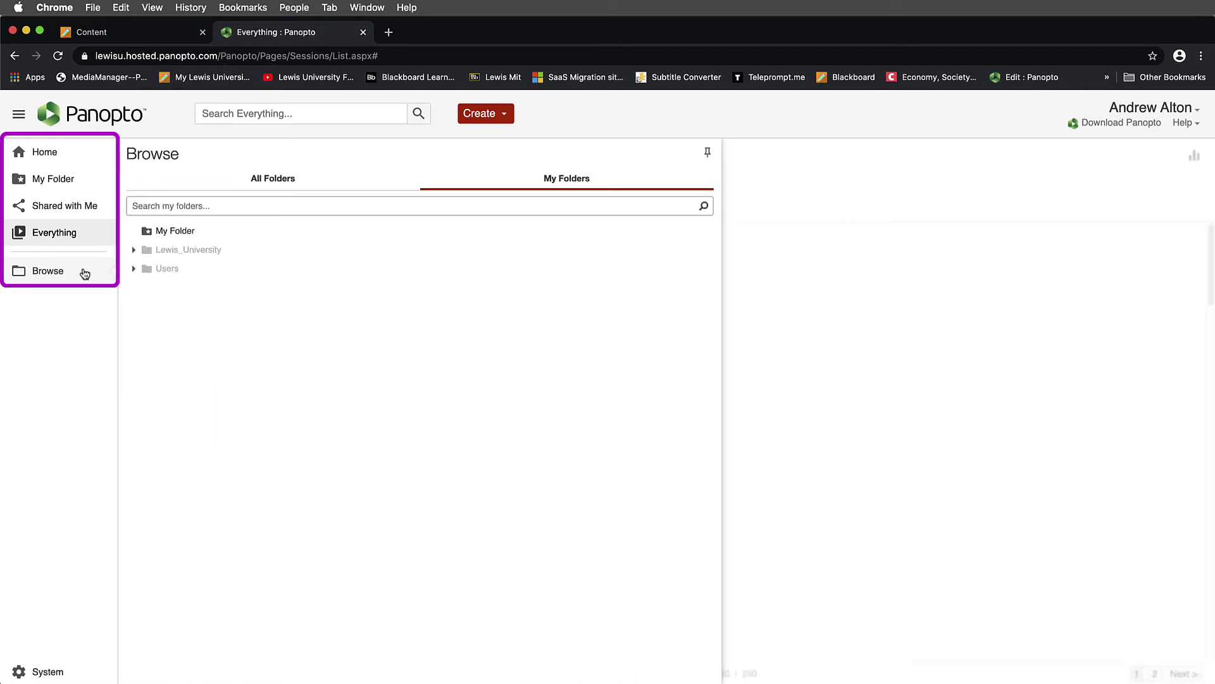
{"action": "left_click", "coordinate": [85, 273]}
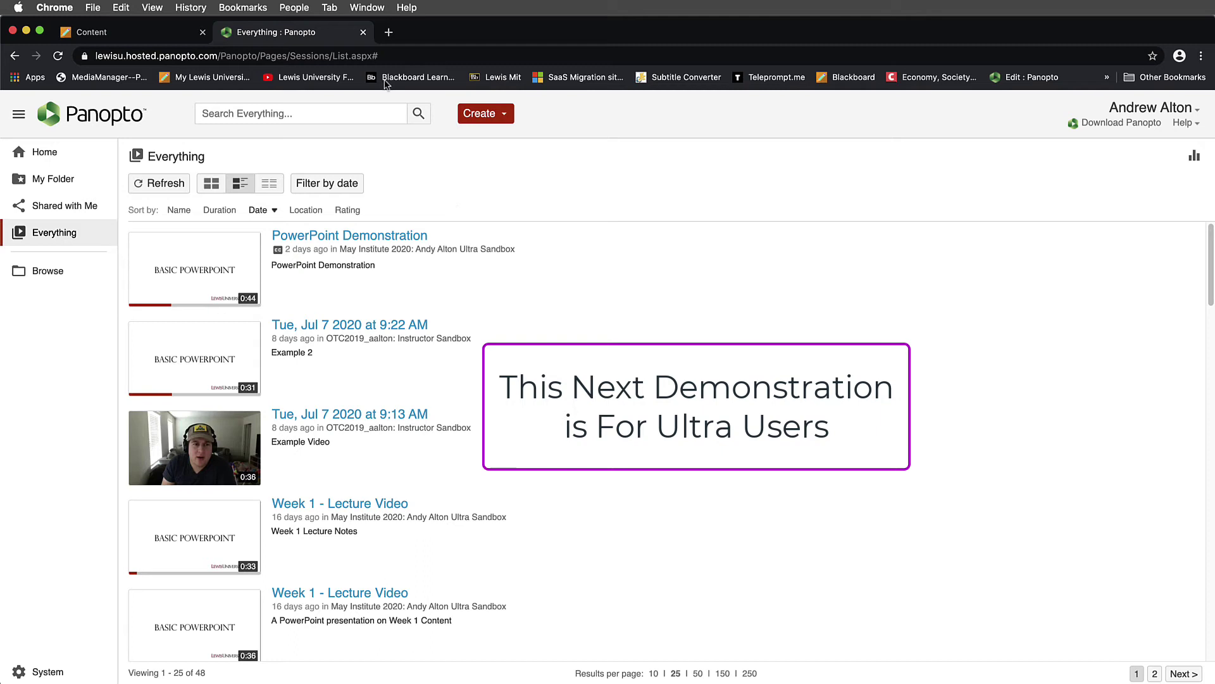
Step: Close the Everything : Panopto tab and exit the Instructor Sandbox course to Courses
{"action": "left_click", "coordinate": [363, 32]}
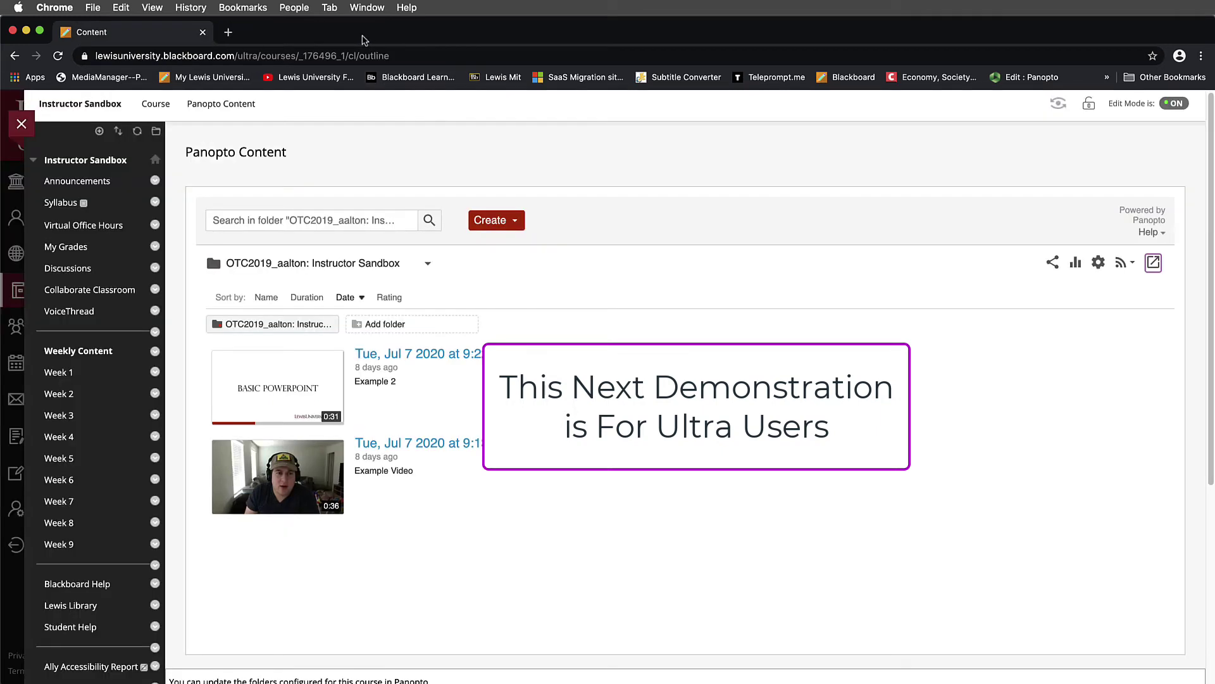
{"action": "left_click", "coordinate": [26, 128]}
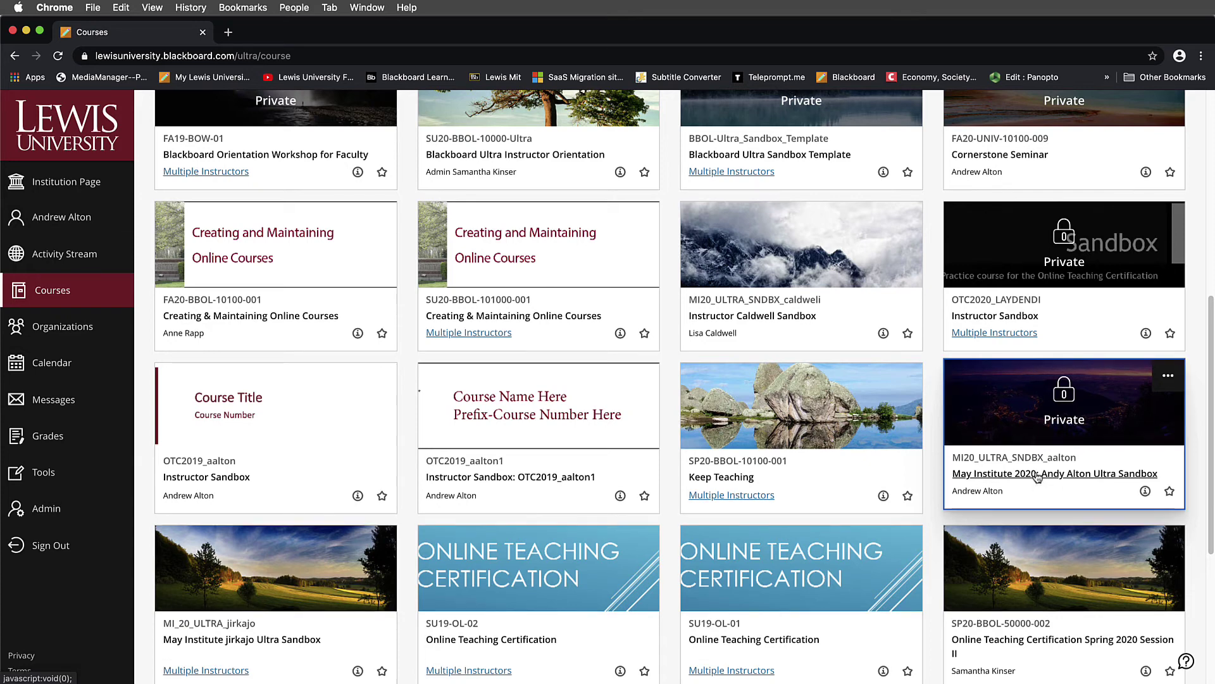
Step: Open May Institute 2020: Andy Alton Ultra Sandbox and scroll to the Panopto - Course Tool item
{"action": "left_click", "coordinate": [1038, 474]}
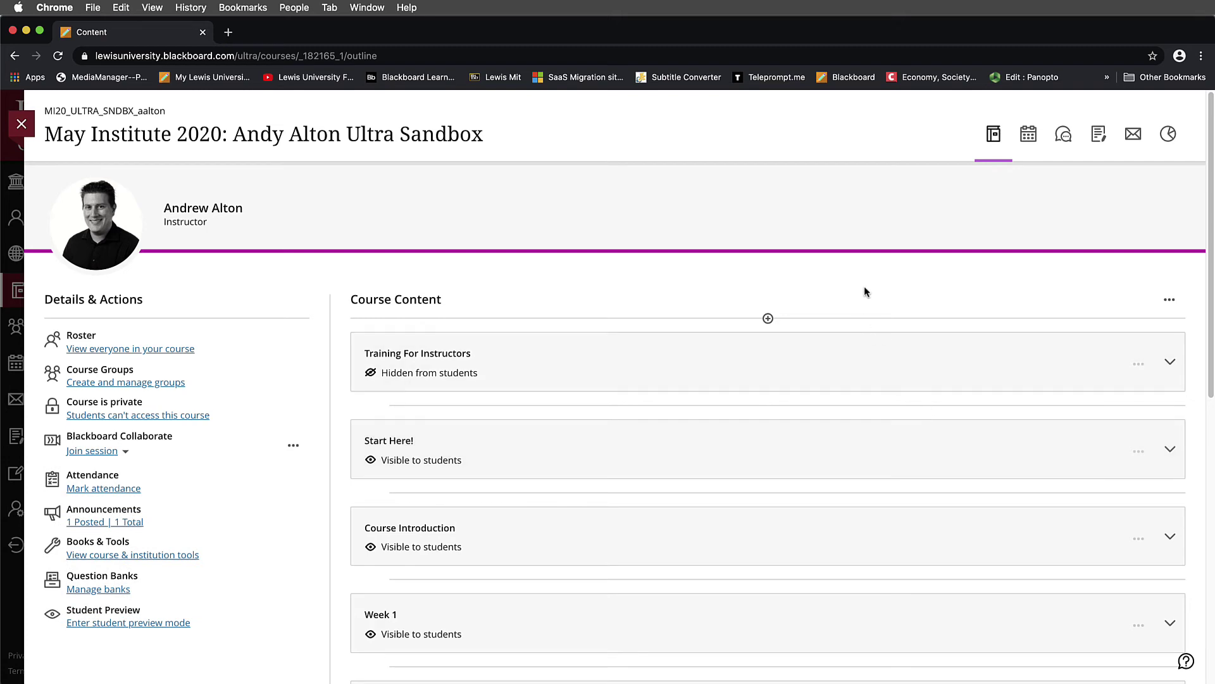
{"action": "scroll", "coordinate": [864, 288], "scroll_direction": "down", "scroll_amount": 3}
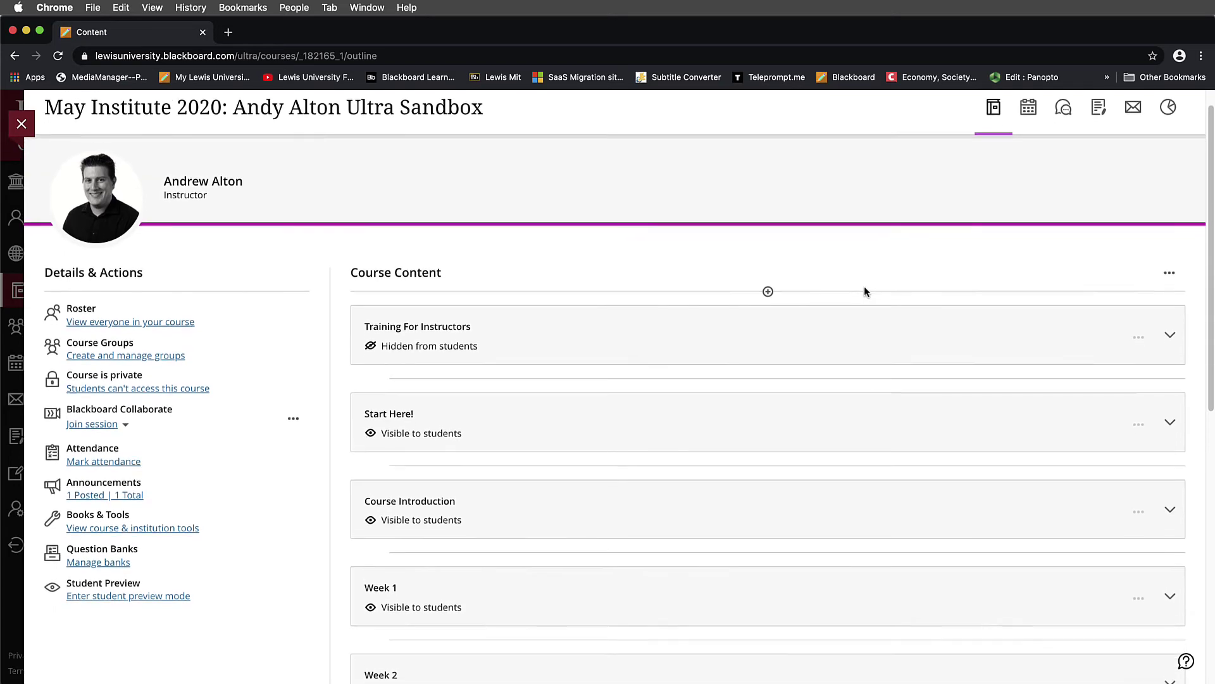
{"action": "scroll", "coordinate": [866, 292], "scroll_direction": "down", "scroll_amount": 8}
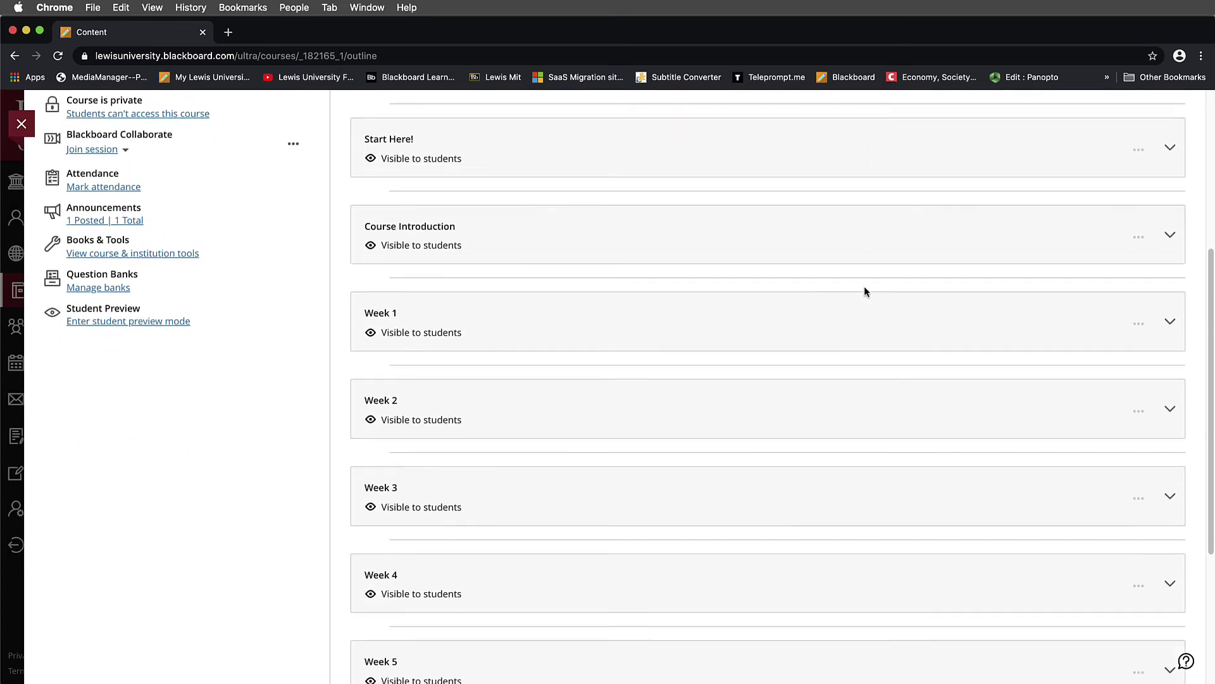
{"action": "scroll", "coordinate": [866, 292], "scroll_direction": "down", "scroll_amount": 5}
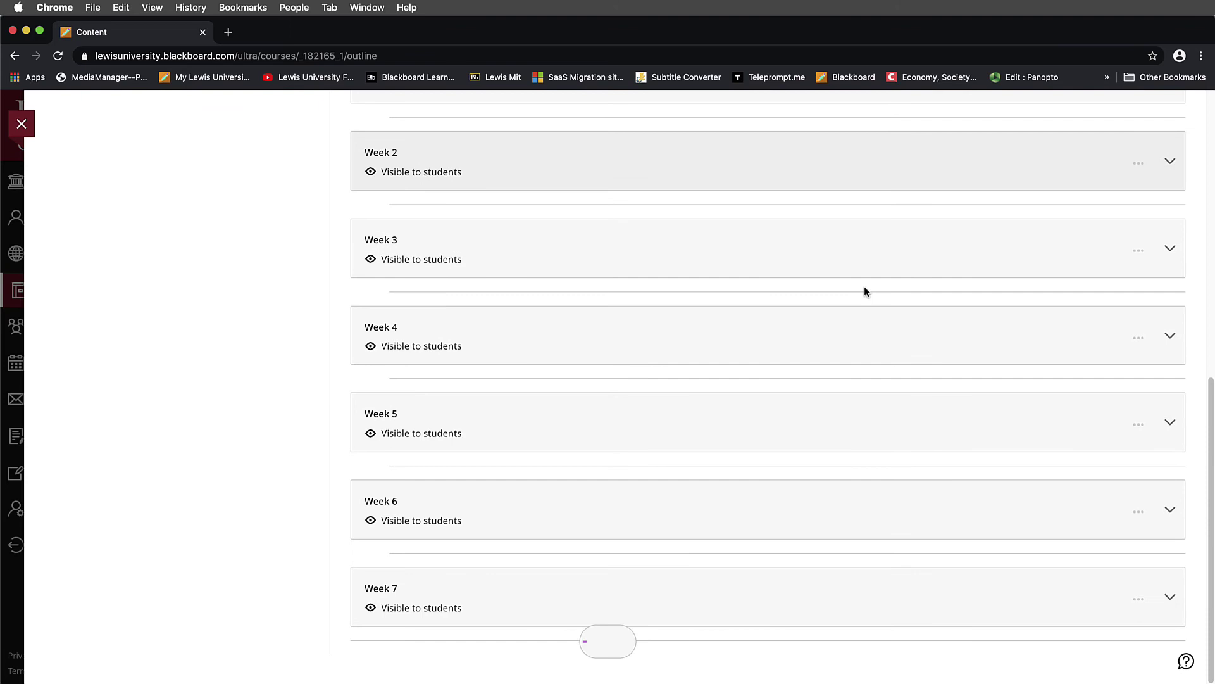
{"action": "scroll", "coordinate": [838, 375], "scroll_direction": "down", "scroll_amount": 4}
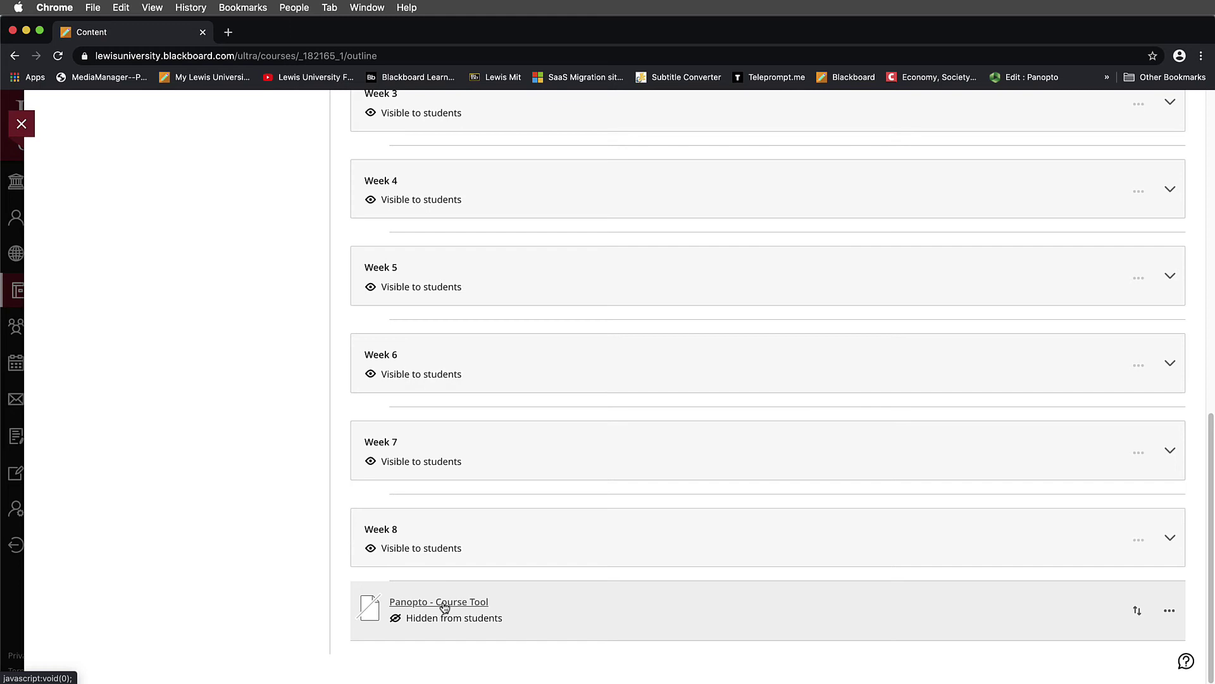
Step: Launch Panopto - Course Tool and check the folder dropdown, keeping the May Institute 2020 folder
{"action": "left_click", "coordinate": [444, 602]}
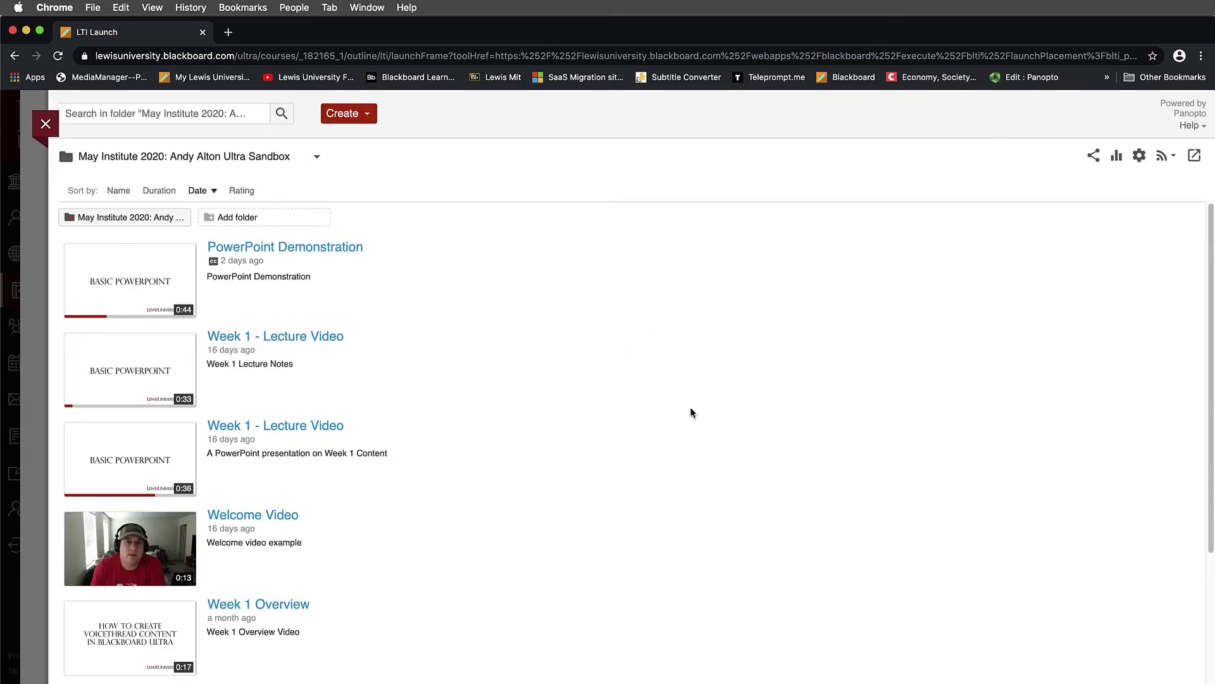
{"action": "mouse_move", "coordinate": [675, 409]}
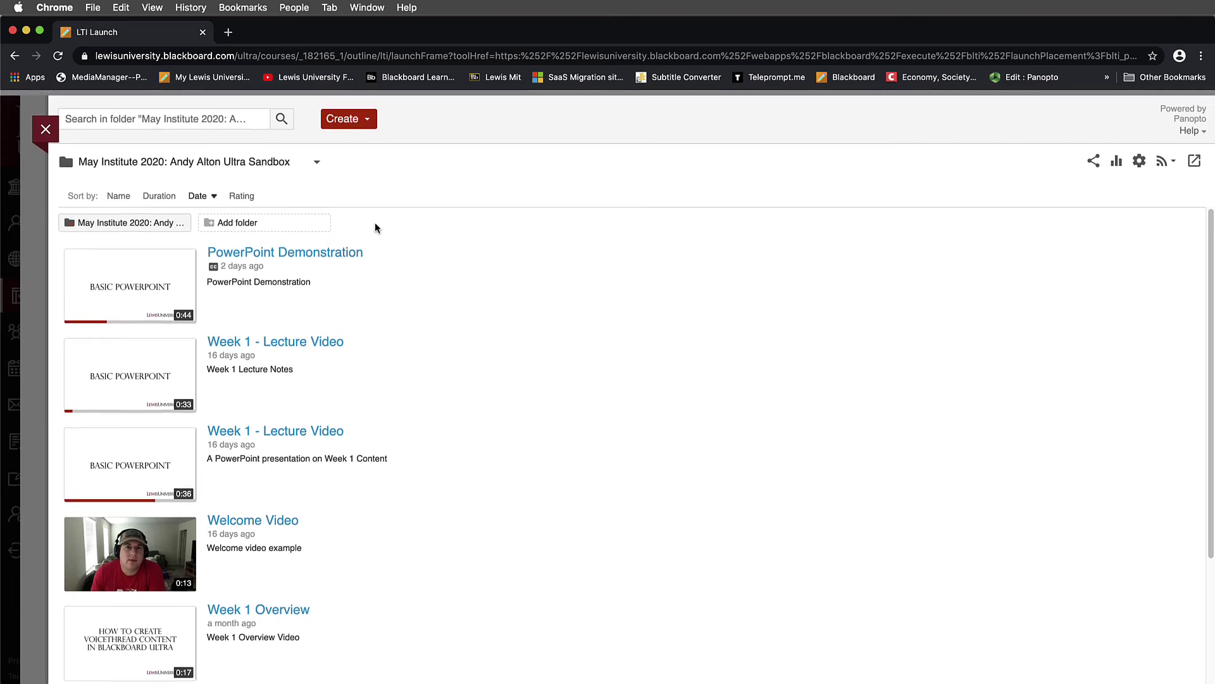
{"action": "left_click", "coordinate": [317, 158]}
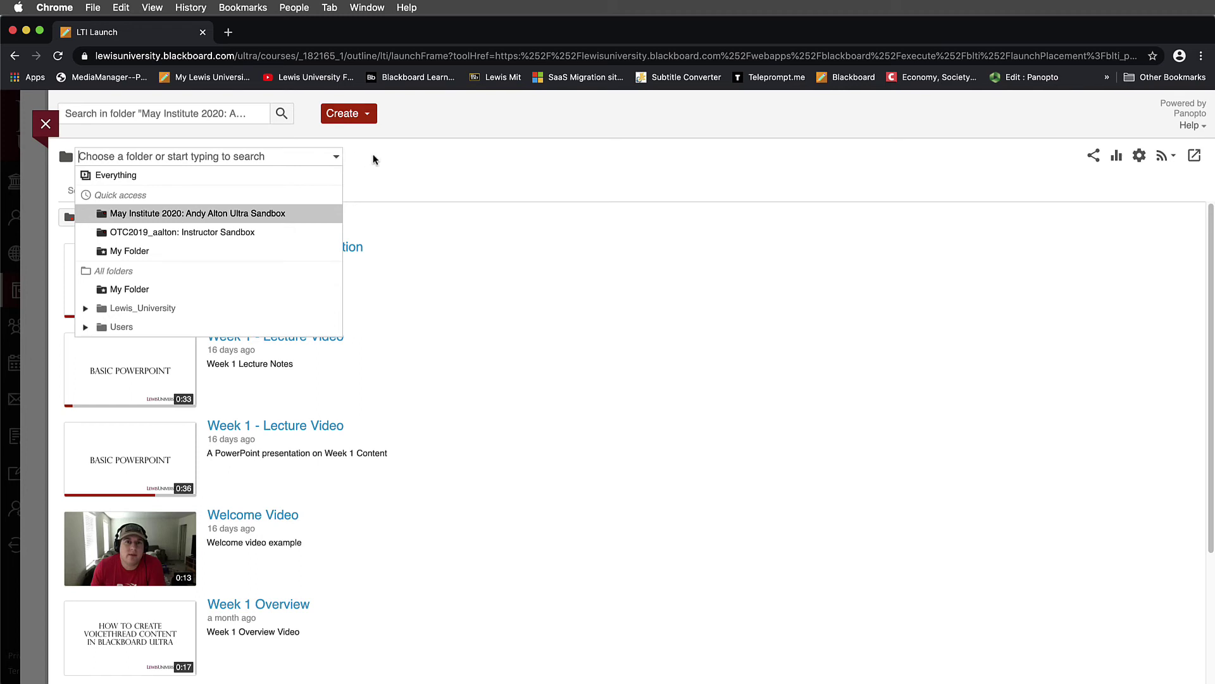
{"action": "left_click", "coordinate": [350, 159]}
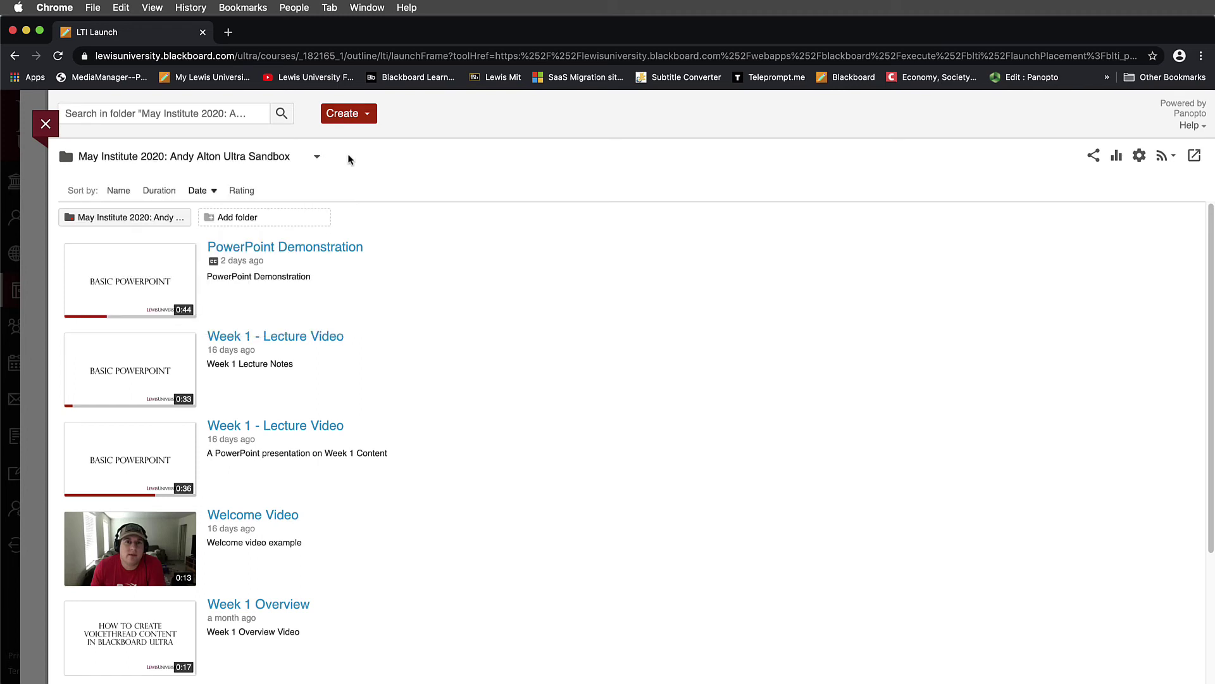
Step: Pop the May Institute 2020 folder into a new tab and compare it with the LTI Launch tab
{"action": "left_click", "coordinate": [1194, 161]}
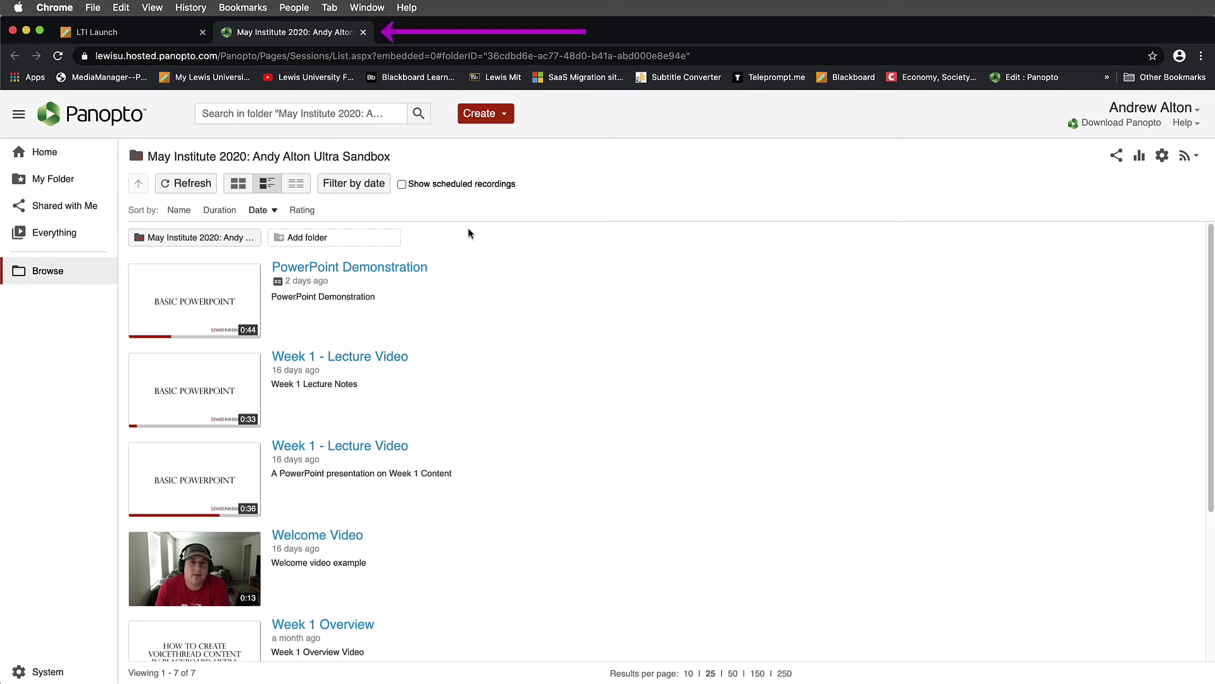
{"action": "left_click", "coordinate": [135, 39]}
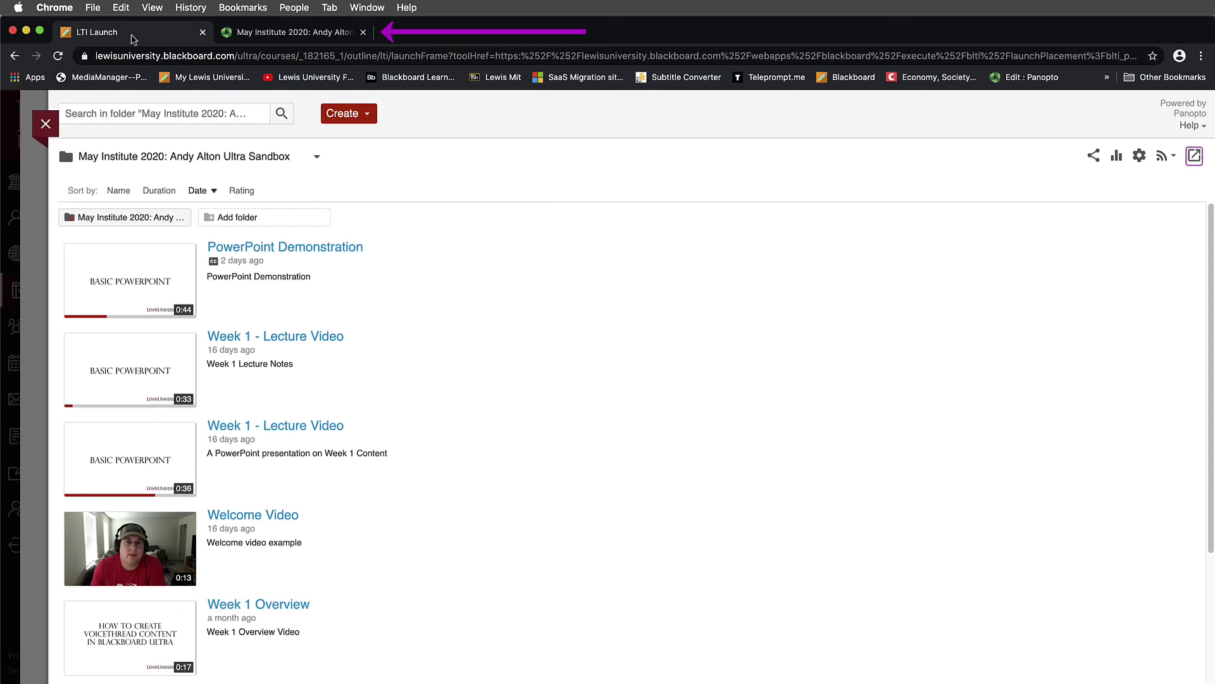
{"action": "left_click", "coordinate": [279, 38]}
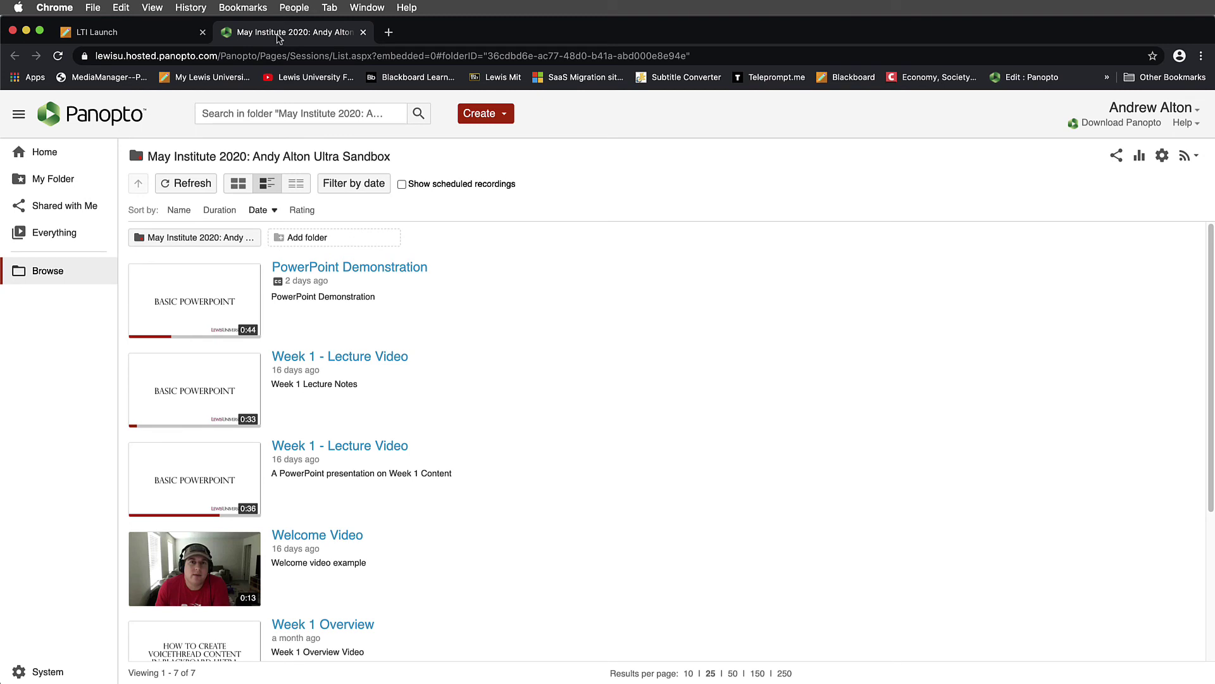
{"action": "left_click", "coordinate": [135, 37]}
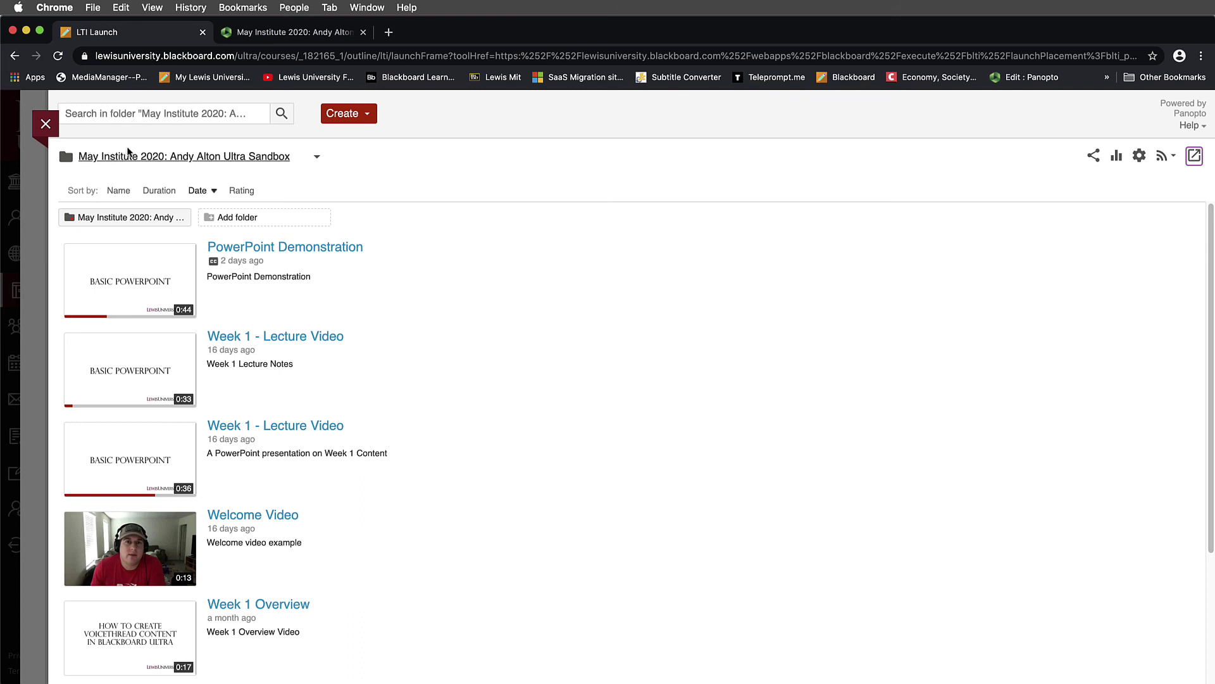
{"action": "left_click", "coordinate": [256, 36]}
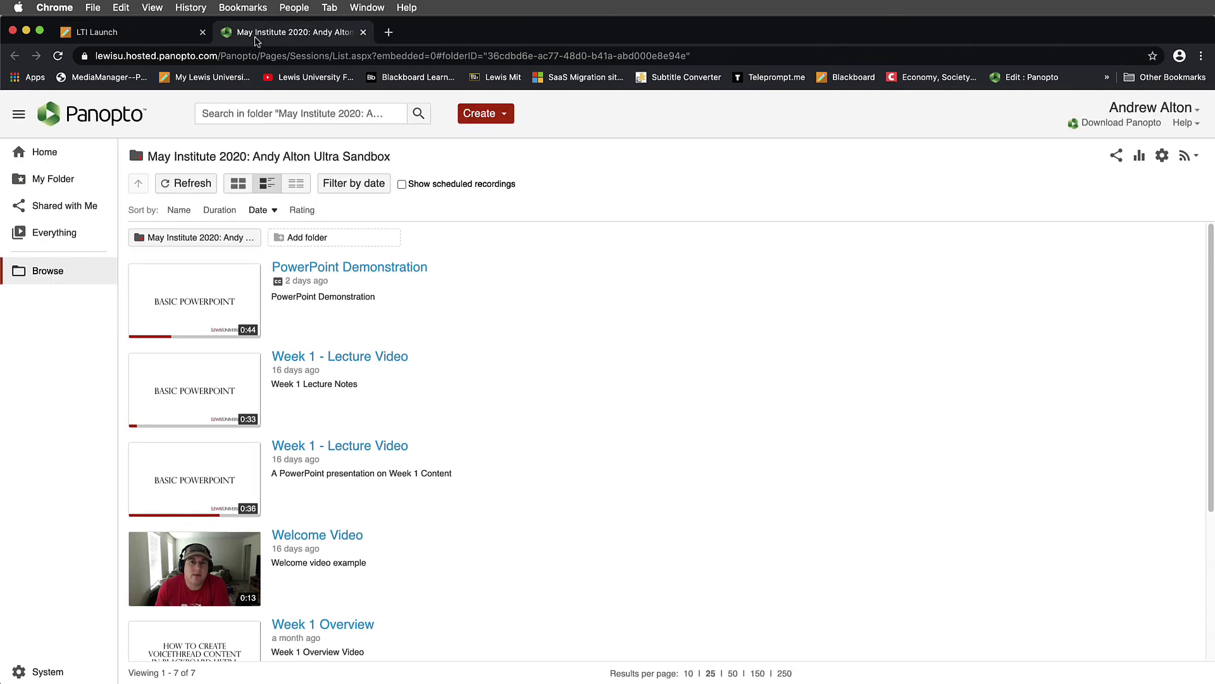